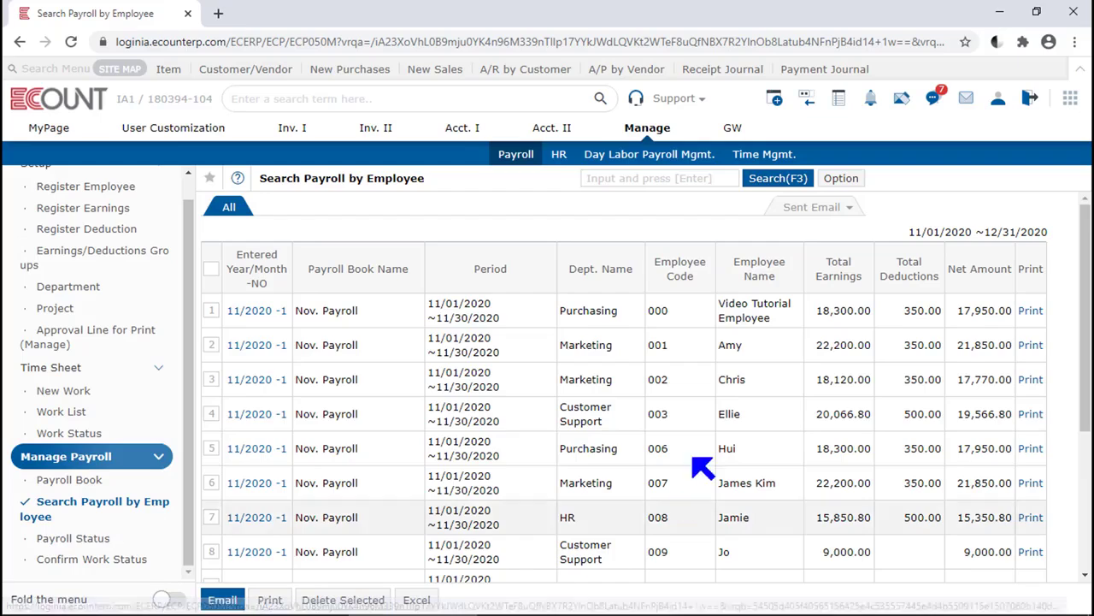
Open the printable payroll statements for the first three listed employees, review them, and close the statement window.
{"action": "left_click_drag", "start_coordinate": [425, 179], "coordinate": [271, 187]}
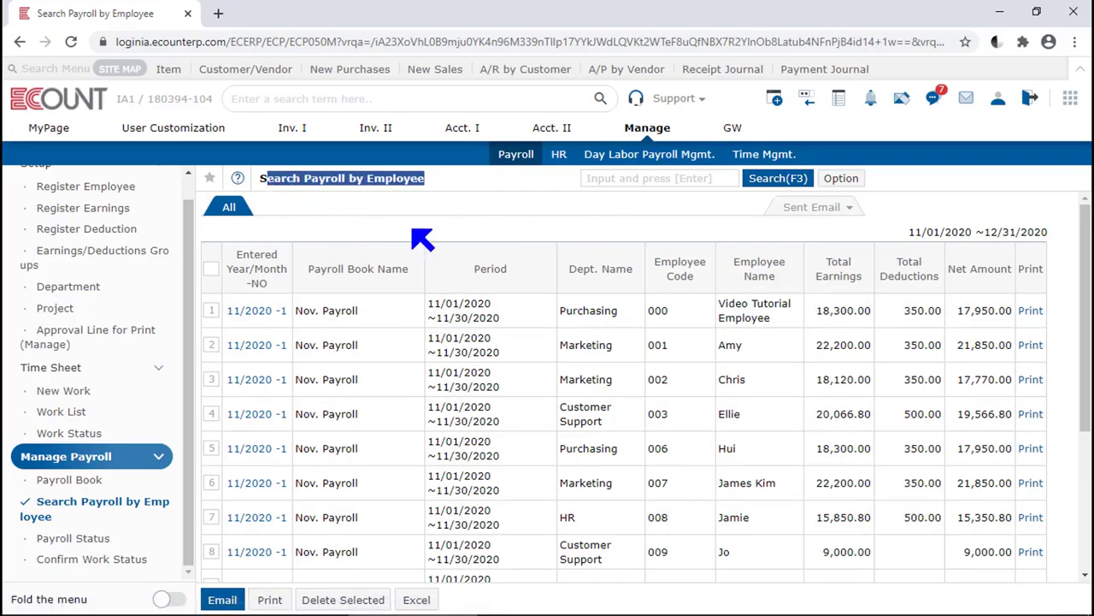
{"action": "left_click", "coordinate": [211, 310]}
{"action": "left_click", "coordinate": [211, 381], "text": "shift"}
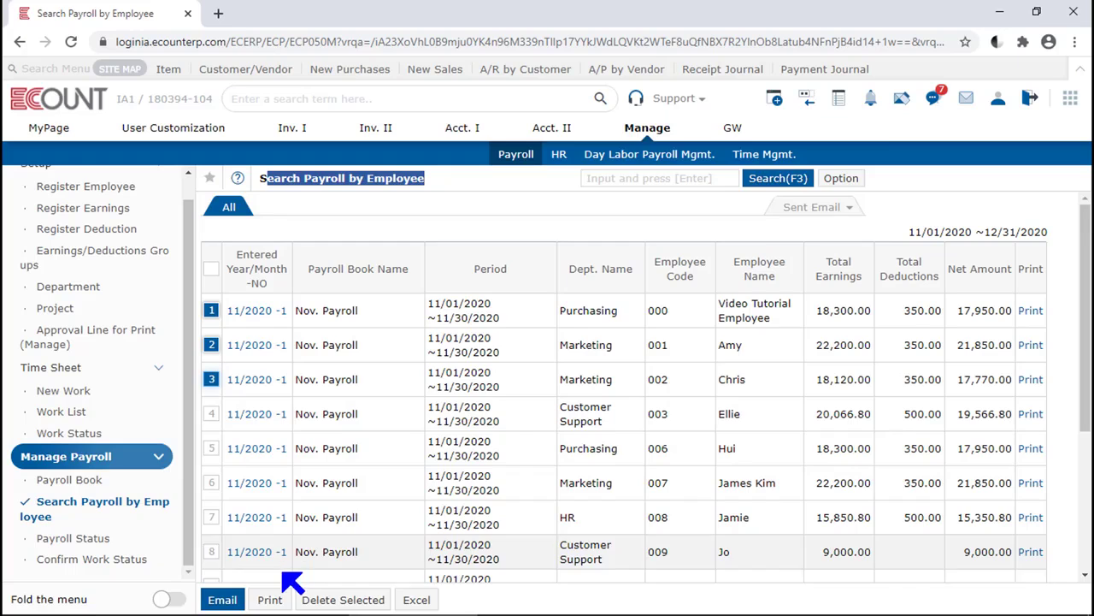
{"action": "left_click", "coordinate": [269, 599]}
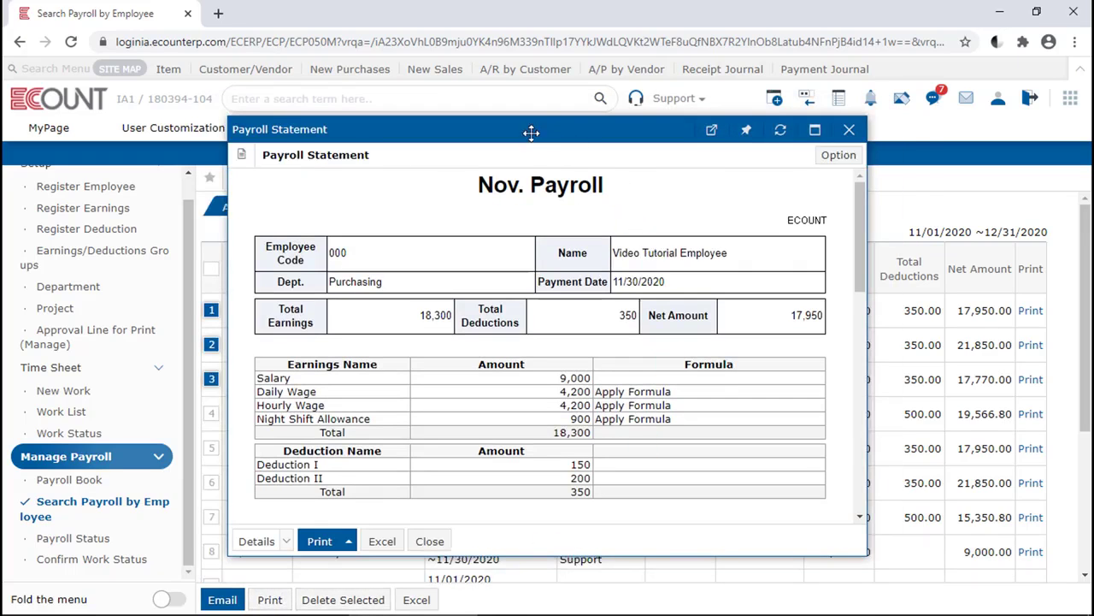
{"action": "left_click_drag", "start_coordinate": [531, 133], "coordinate": [591, 152]}
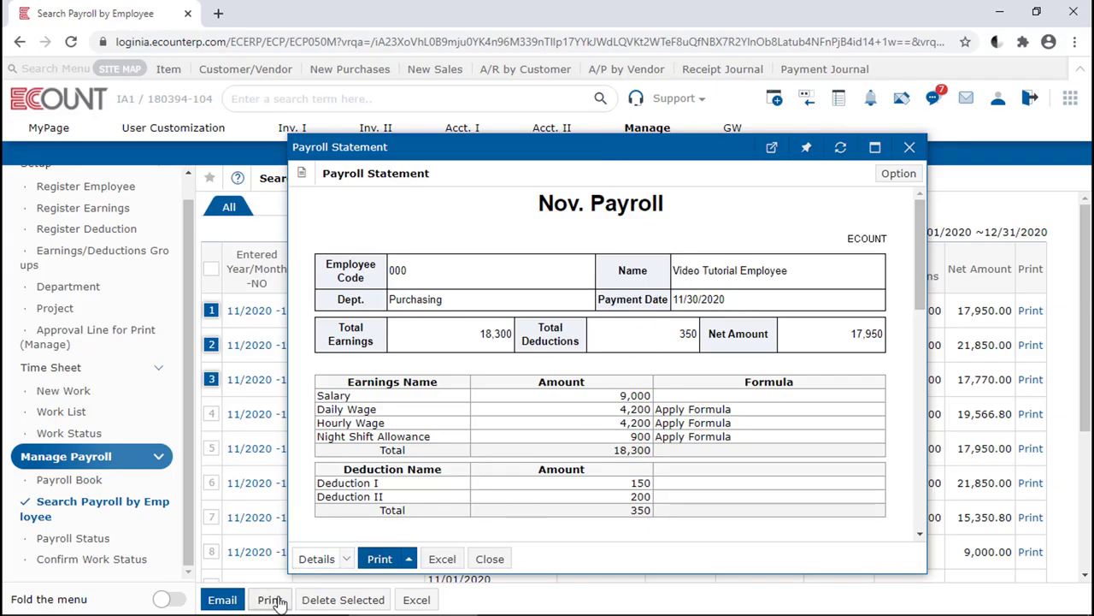
{"action": "left_click_drag", "start_coordinate": [644, 147], "coordinate": [411, 136]}
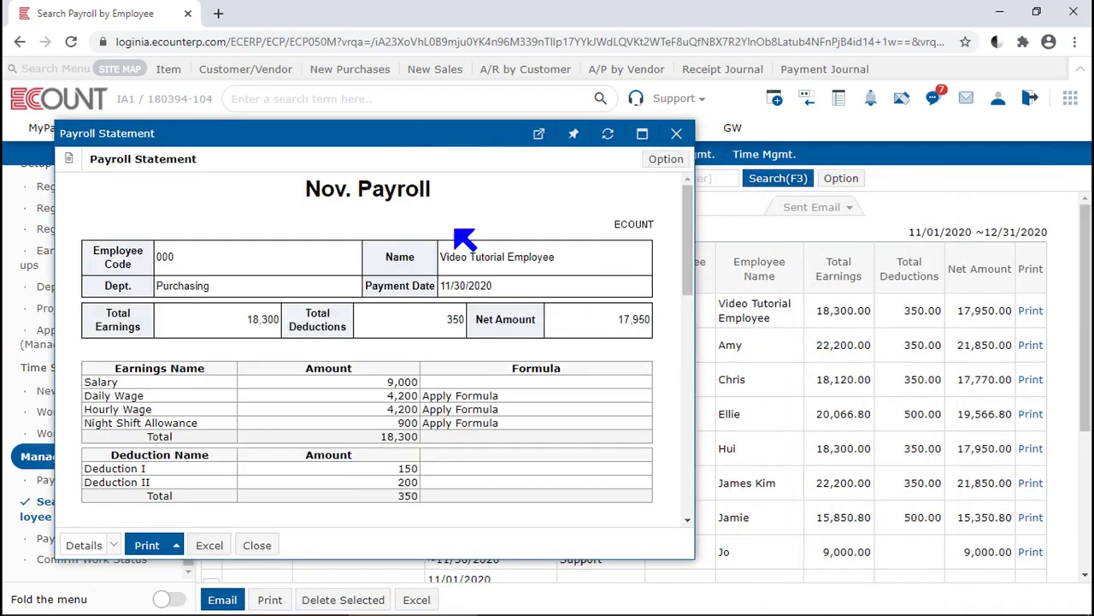
{"action": "scroll", "coordinate": [571, 286], "scroll_direction": "down", "scroll_amount": 4}
{"action": "scroll", "coordinate": [503, 350], "scroll_direction": "down", "scroll_amount": 5}
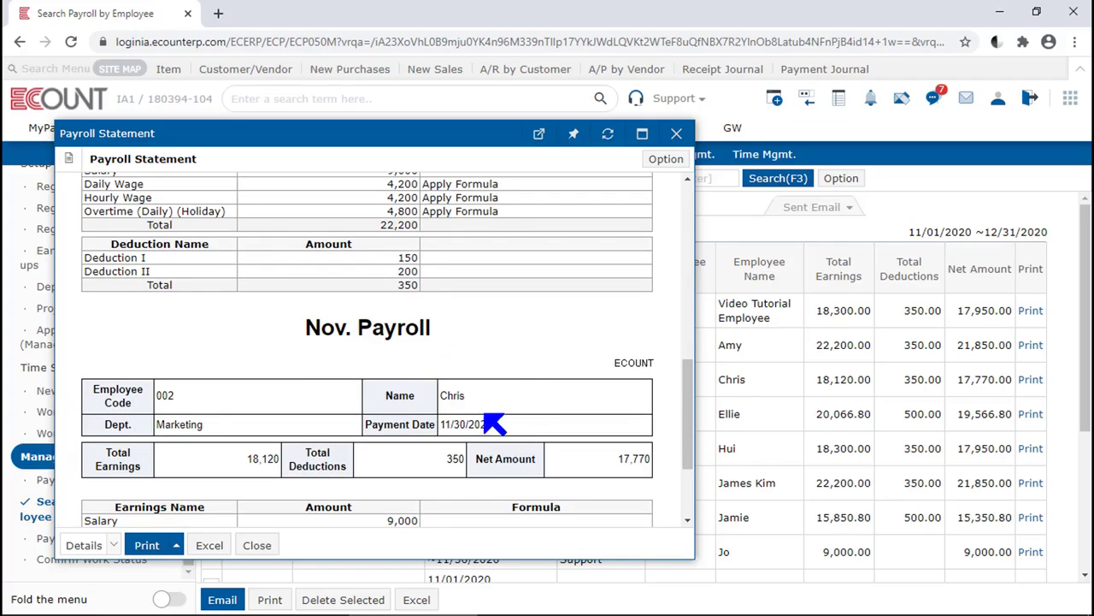
{"action": "left_click", "coordinate": [676, 133]}
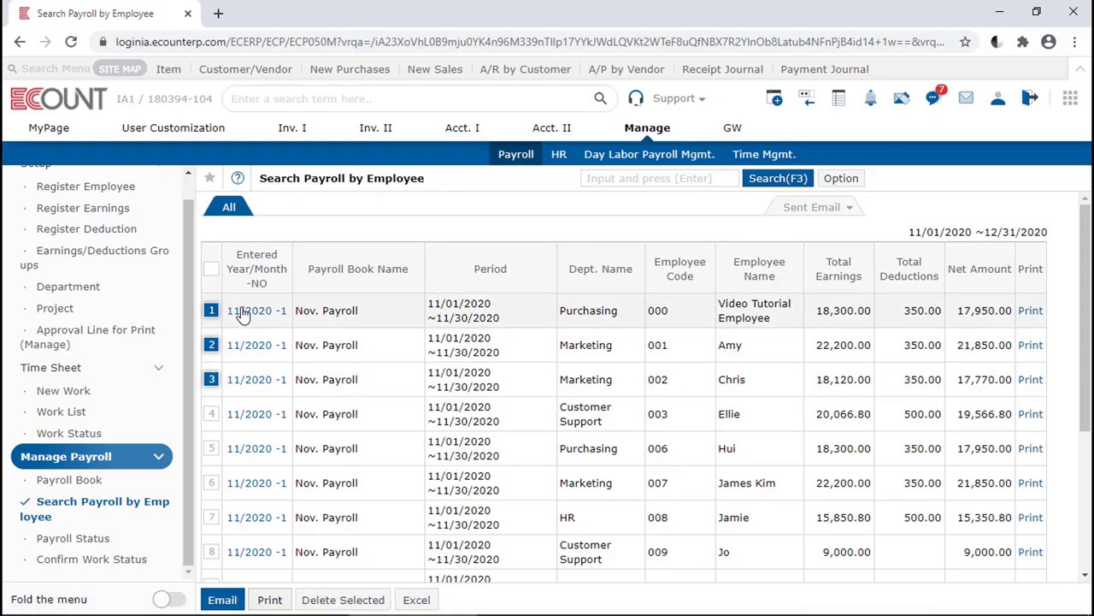
Set the Salary amount to 6,000 in the first listed employee's Nov. Payroll details and save the change.
{"action": "left_click", "coordinate": [244, 315]}
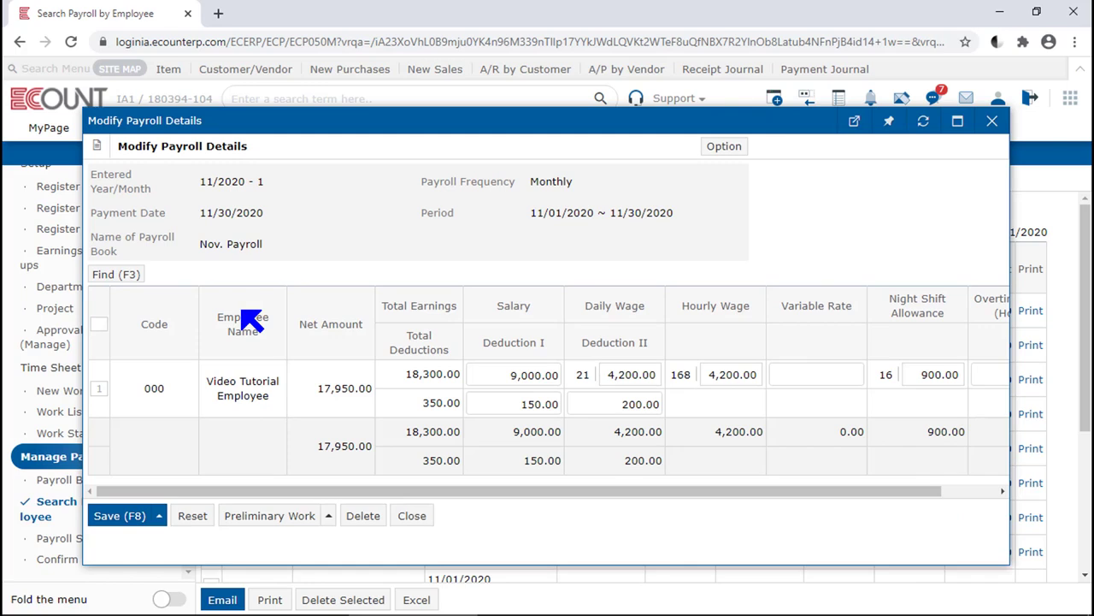
{"action": "left_click", "coordinate": [516, 376]}
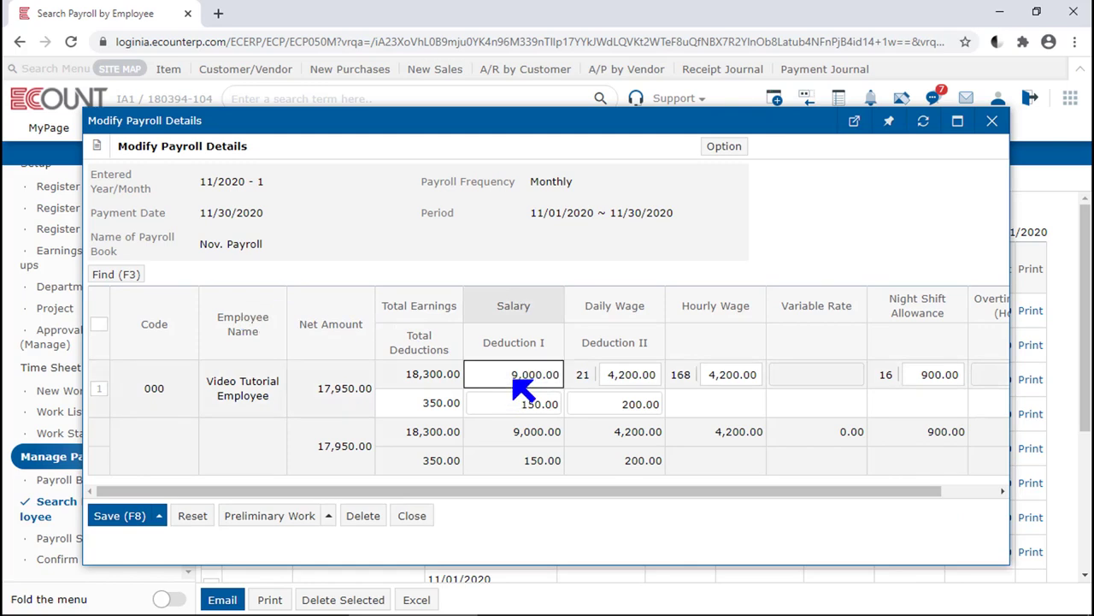
{"action": "type", "text": "6000"}
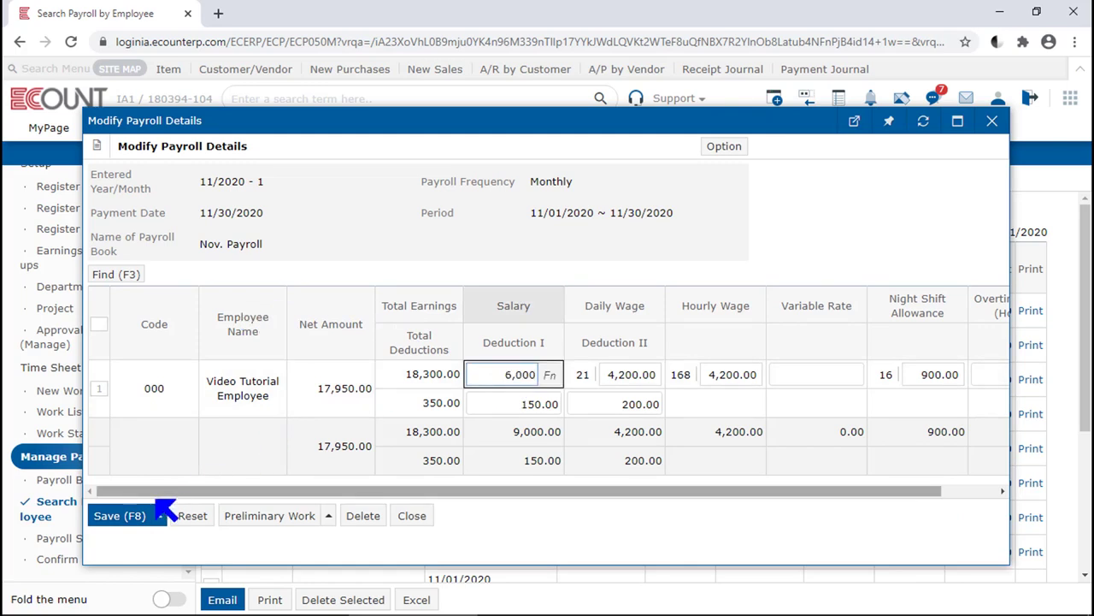
{"action": "left_click", "coordinate": [127, 516]}
{"action": "left_click", "coordinate": [363, 462]}
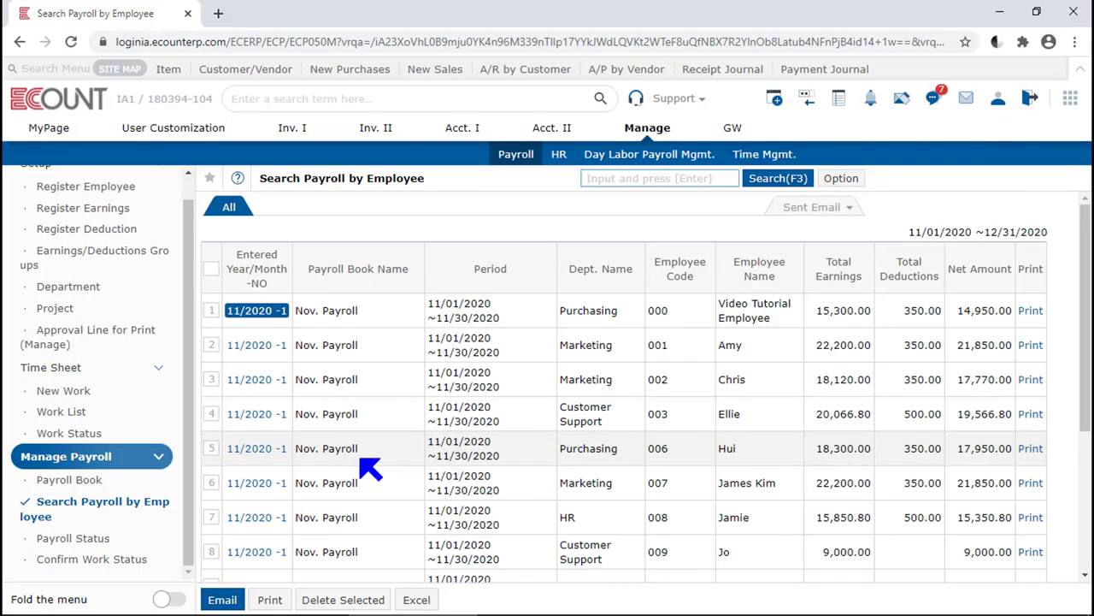
{"action": "left_click", "coordinate": [919, 224]}
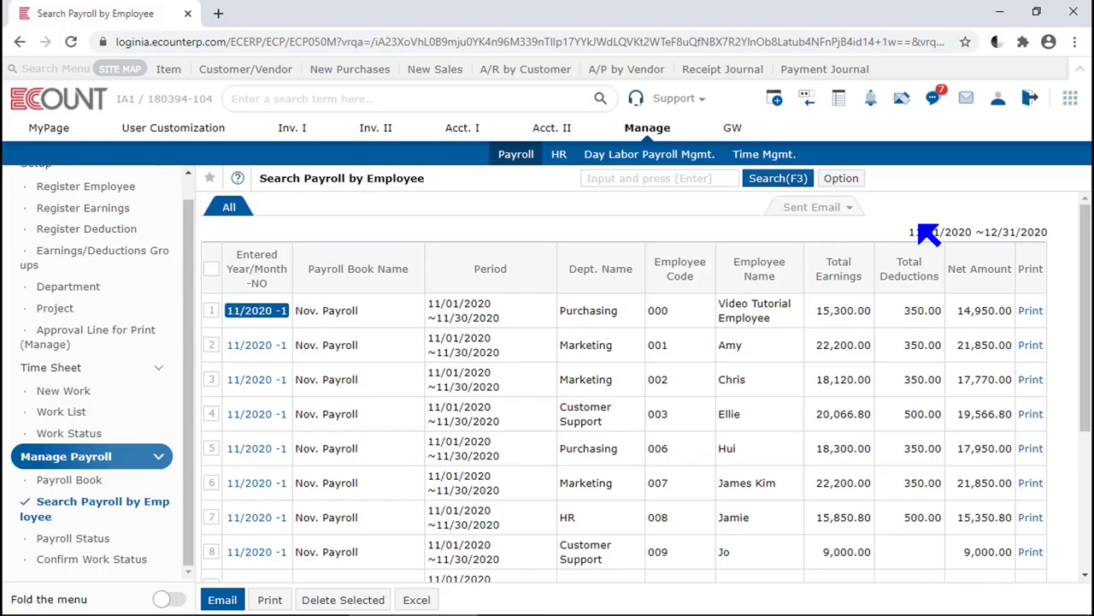
Select all payroll records in the list and send their payroll statements by email with the Details template.
{"action": "left_click", "coordinate": [212, 269]}
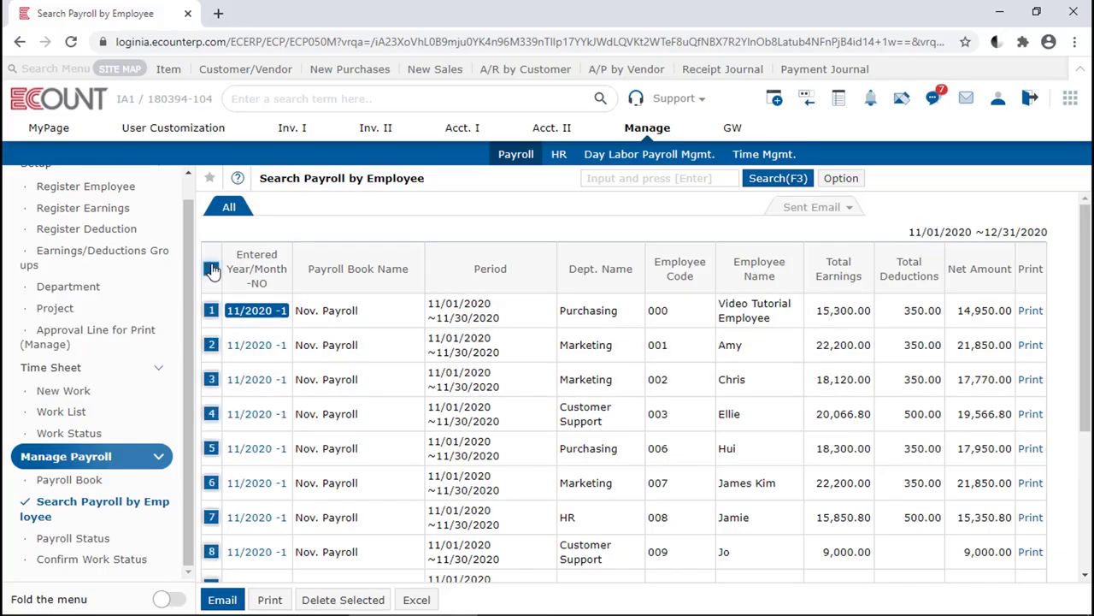
{"action": "left_click", "coordinate": [221, 600]}
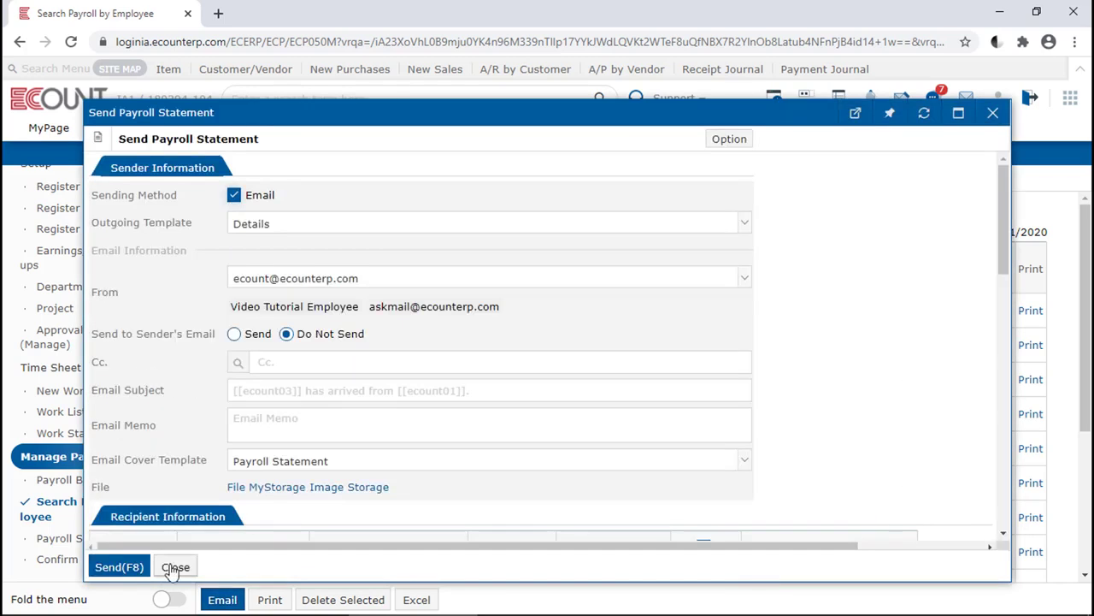
{"action": "left_click", "coordinate": [133, 567]}
{"action": "left_click", "coordinate": [423, 419]}
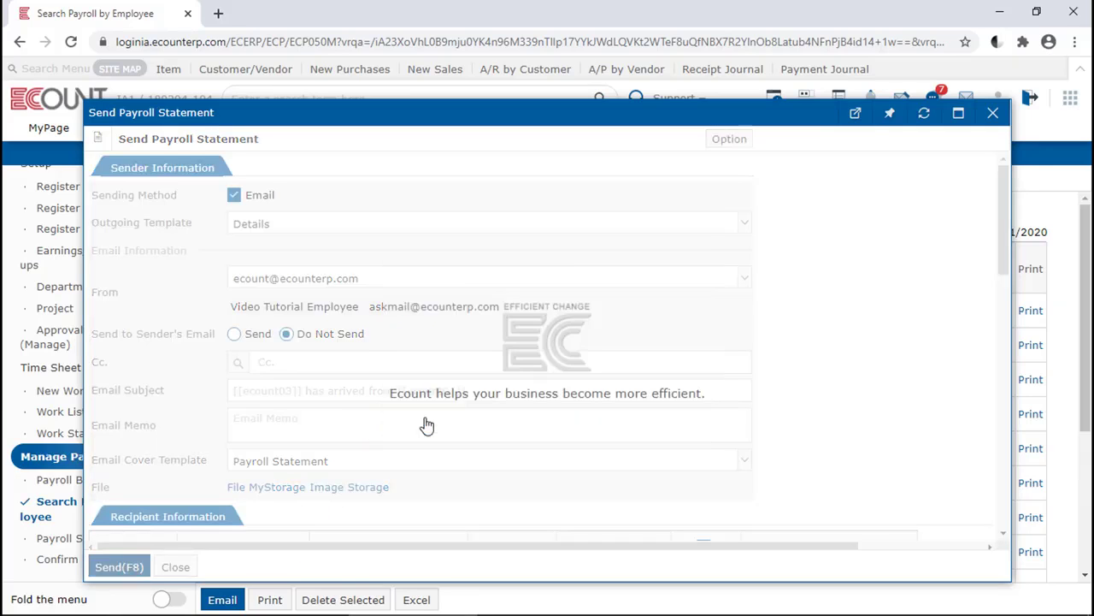
{"action": "left_click", "coordinate": [423, 419]}
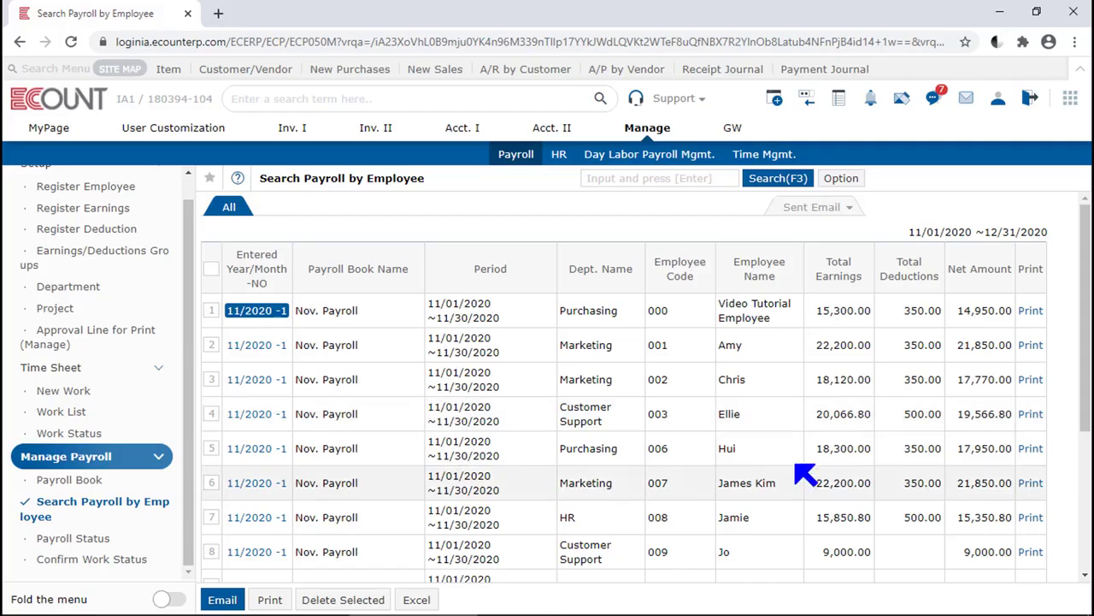
Review the sent email history for the payroll statements, including the sent and receive status, and dismiss the notification.
{"action": "left_click", "coordinate": [813, 209]}
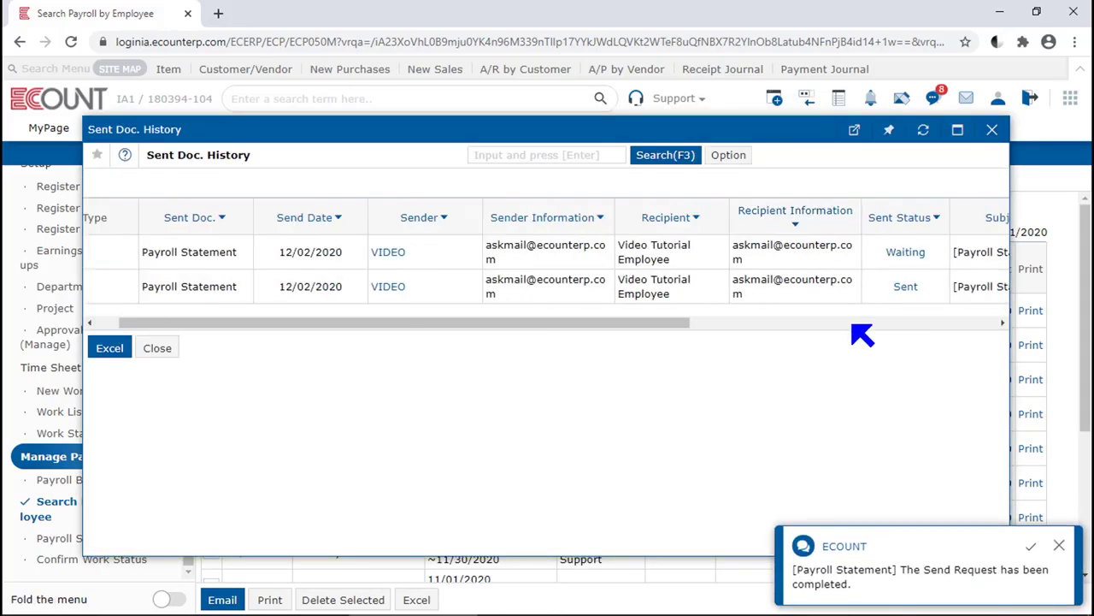
{"action": "left_click", "coordinate": [853, 323]}
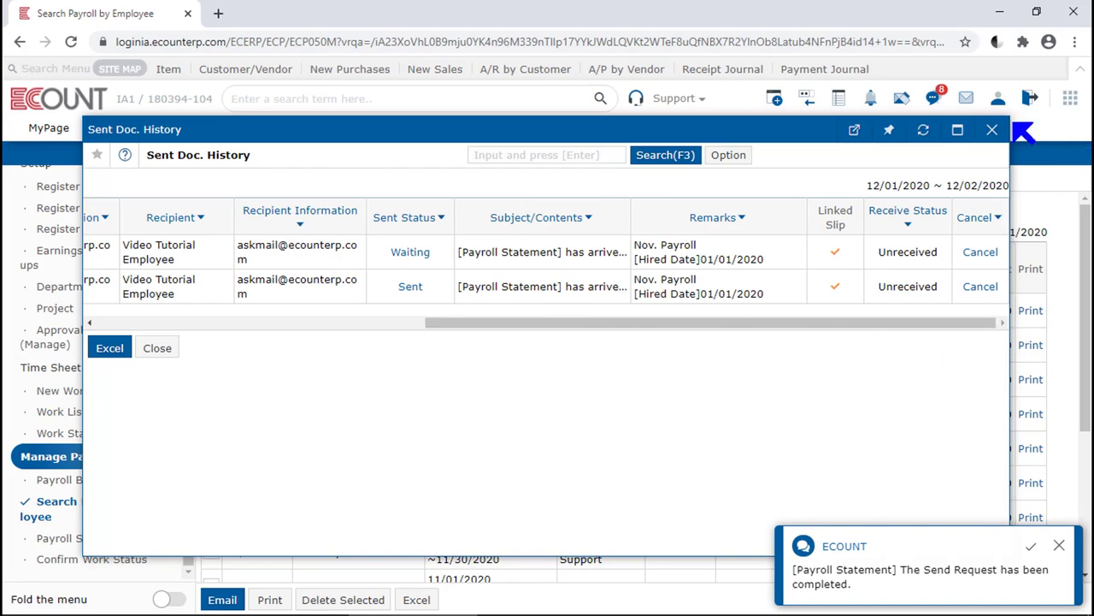
{"action": "left_click", "coordinate": [994, 131]}
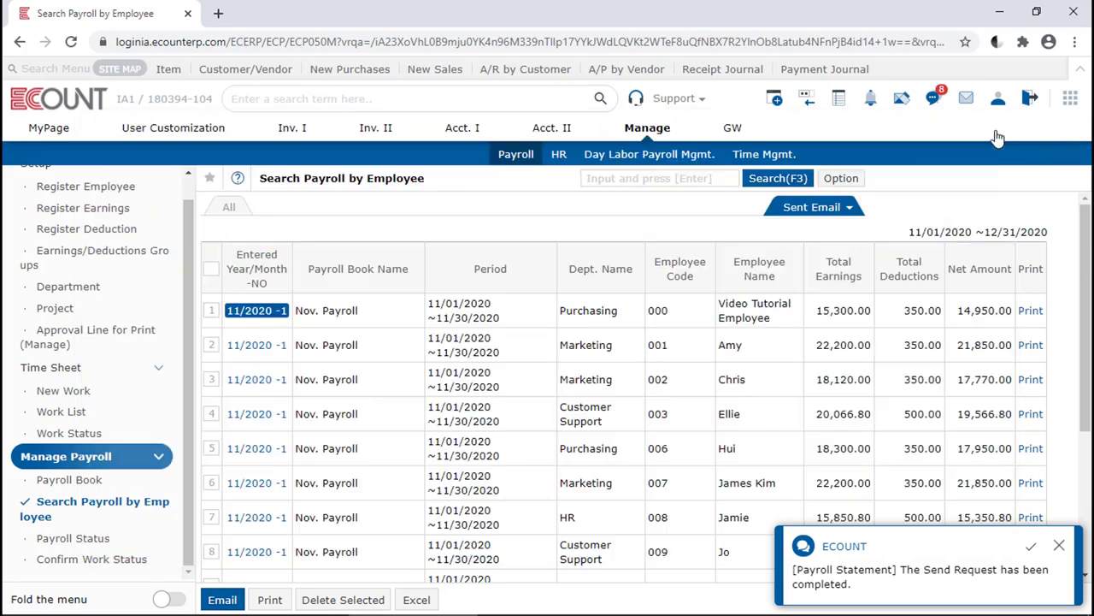
{"action": "left_click", "coordinate": [1060, 545]}
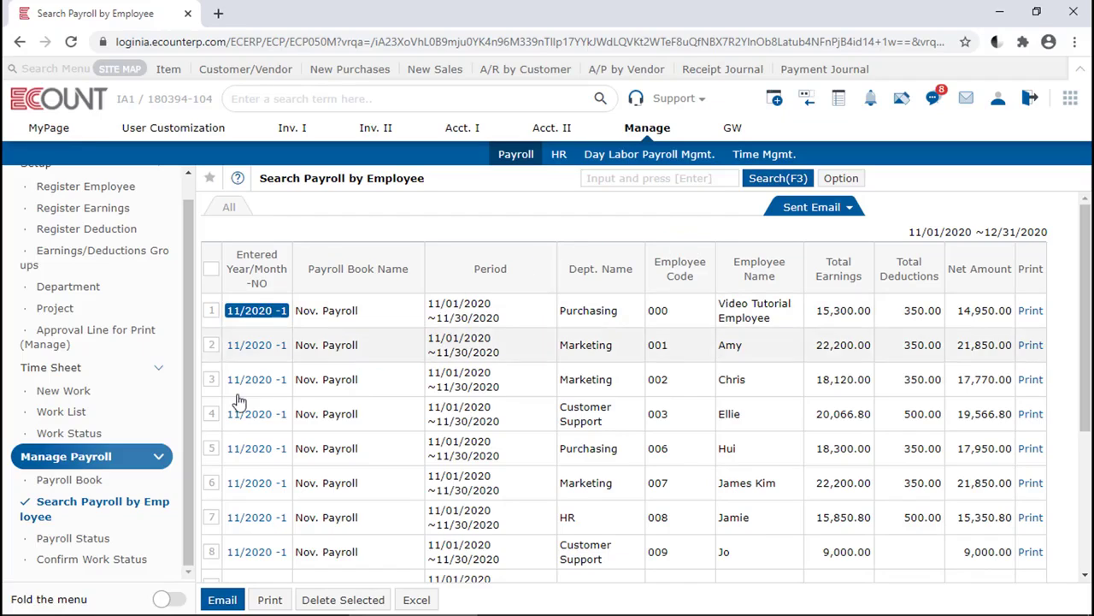
Run the Payroll Status report by line for entered dates from Jan 2020 to Dec 2020.
{"action": "left_click", "coordinate": [124, 547]}
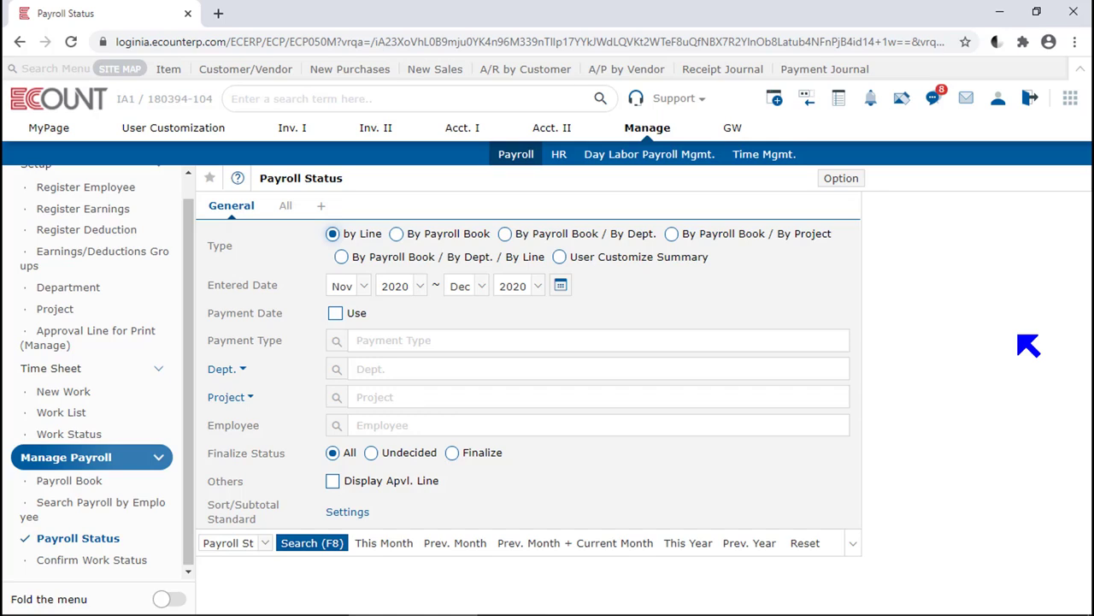
{"action": "left_click", "coordinate": [335, 289]}
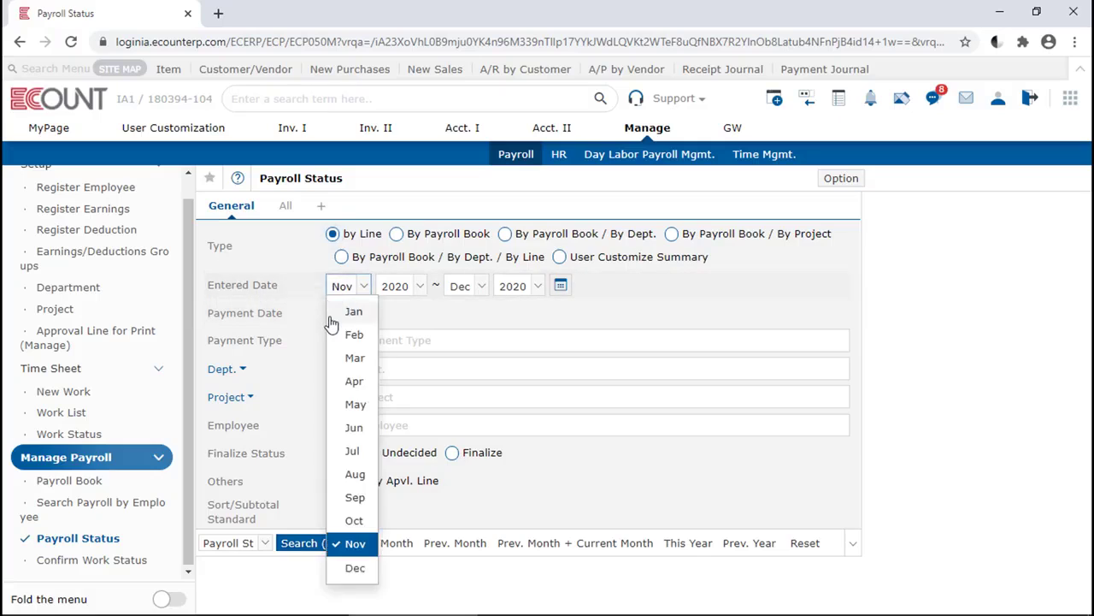
{"action": "left_click", "coordinate": [333, 313]}
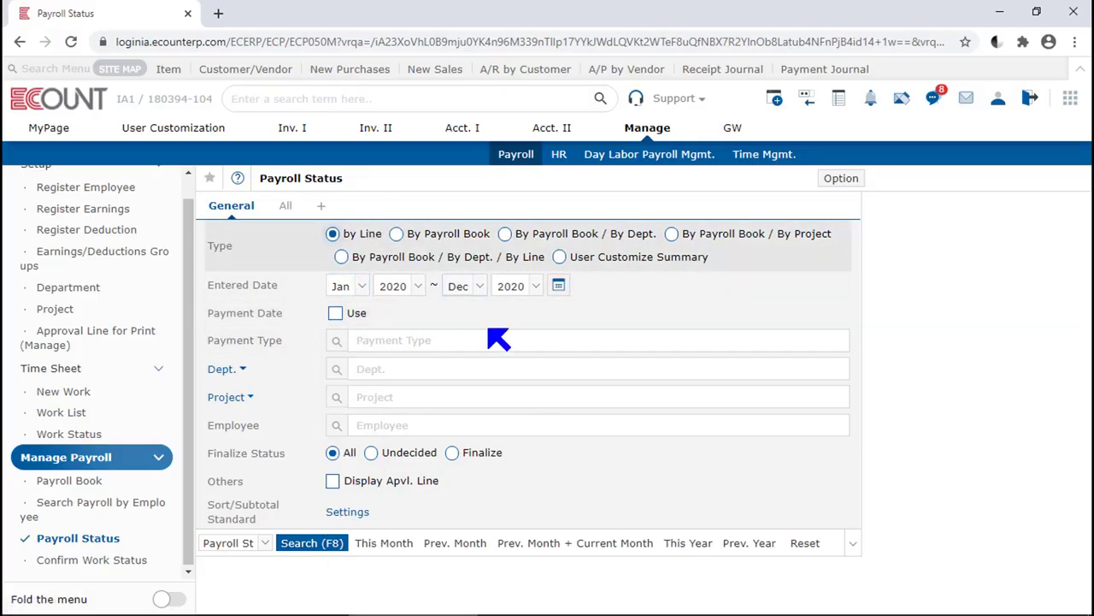
{"action": "left_click", "coordinate": [304, 544]}
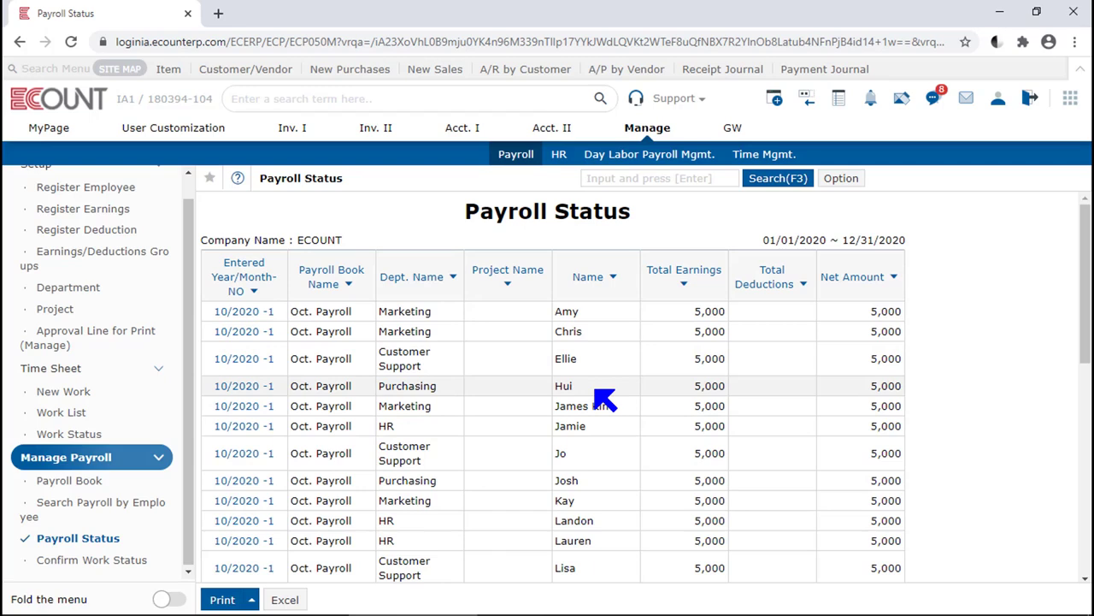
Rerun the Payroll Status report by payroll book and examine the October and November earnings and deductions.
{"action": "left_click", "coordinate": [793, 182]}
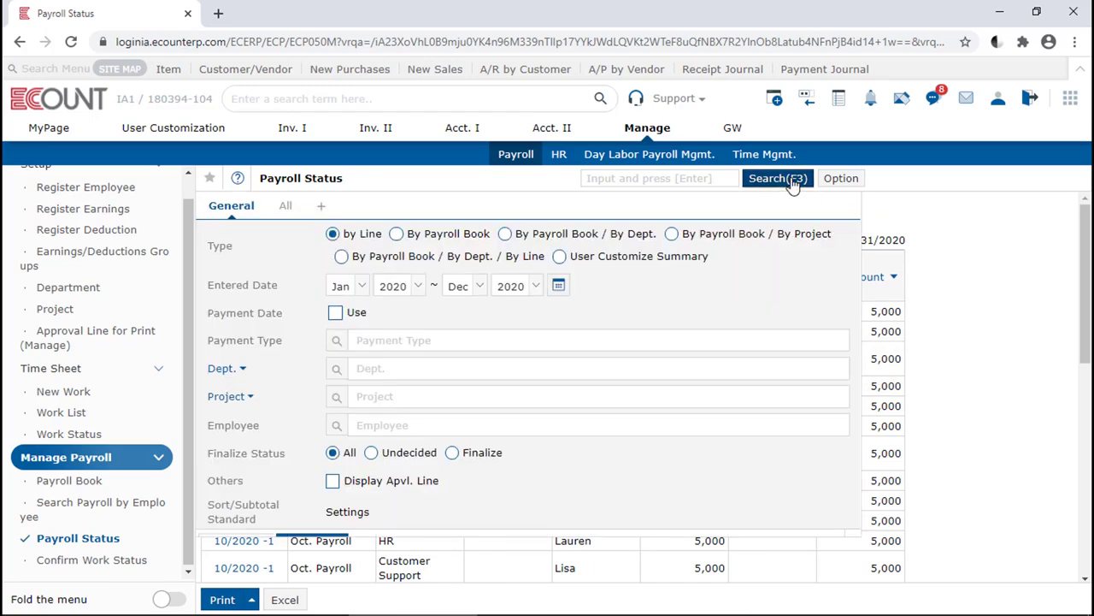
{"action": "left_click", "coordinate": [458, 238]}
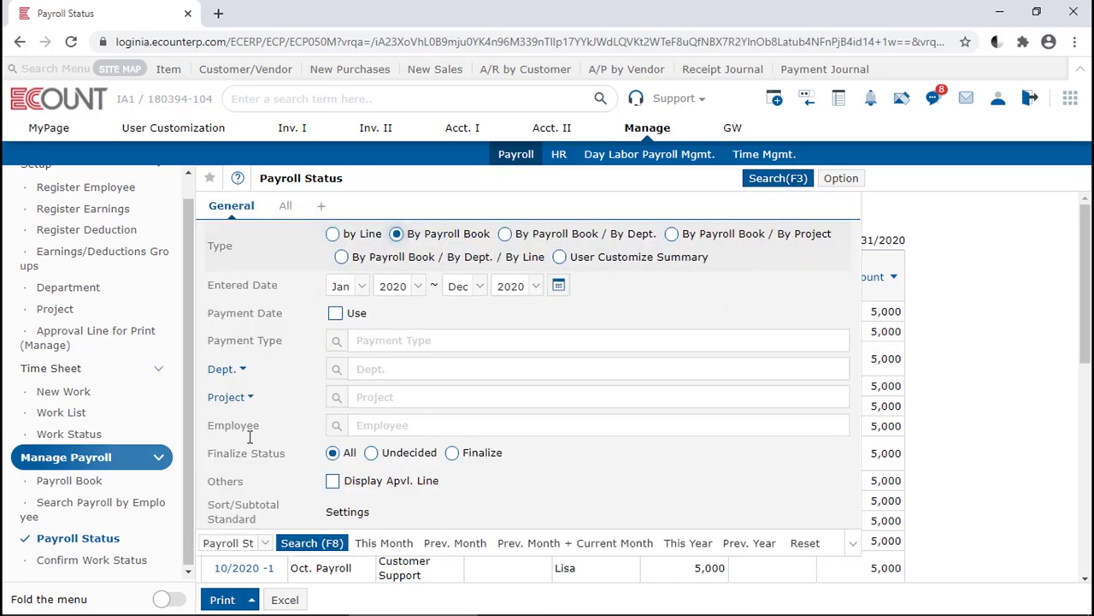
{"action": "left_click", "coordinate": [312, 543]}
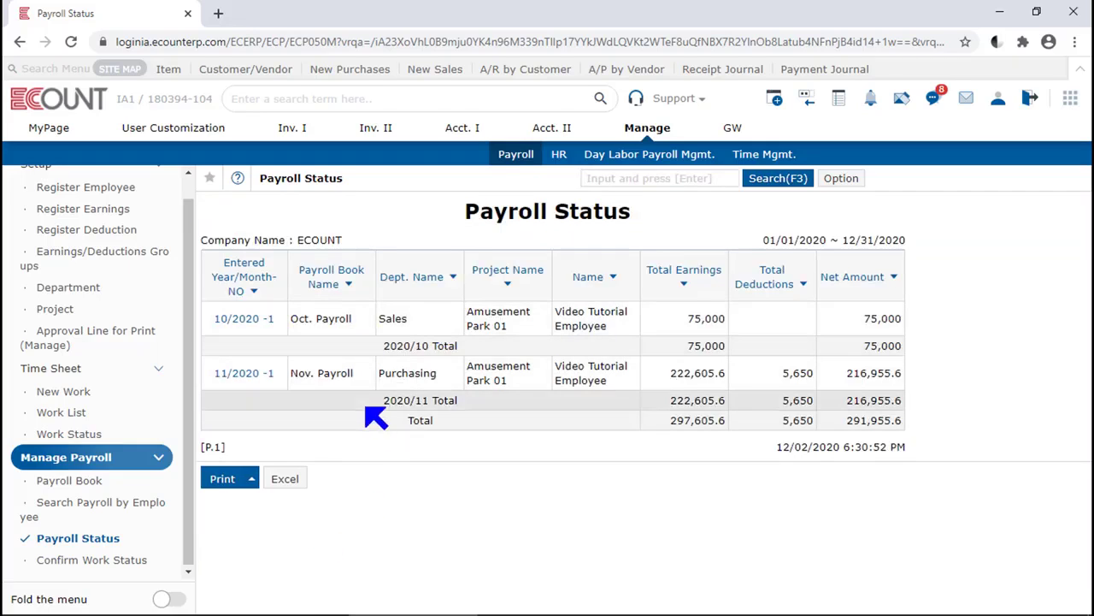
{"action": "double_click", "coordinate": [709, 316]}
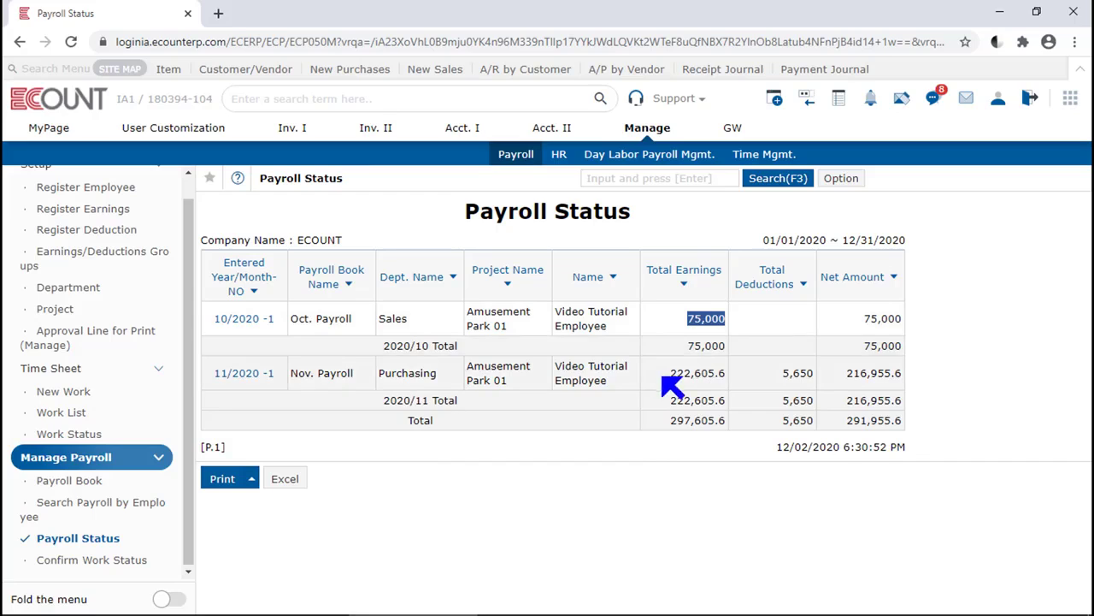
{"action": "left_click_drag", "start_coordinate": [668, 374], "coordinate": [787, 374]}
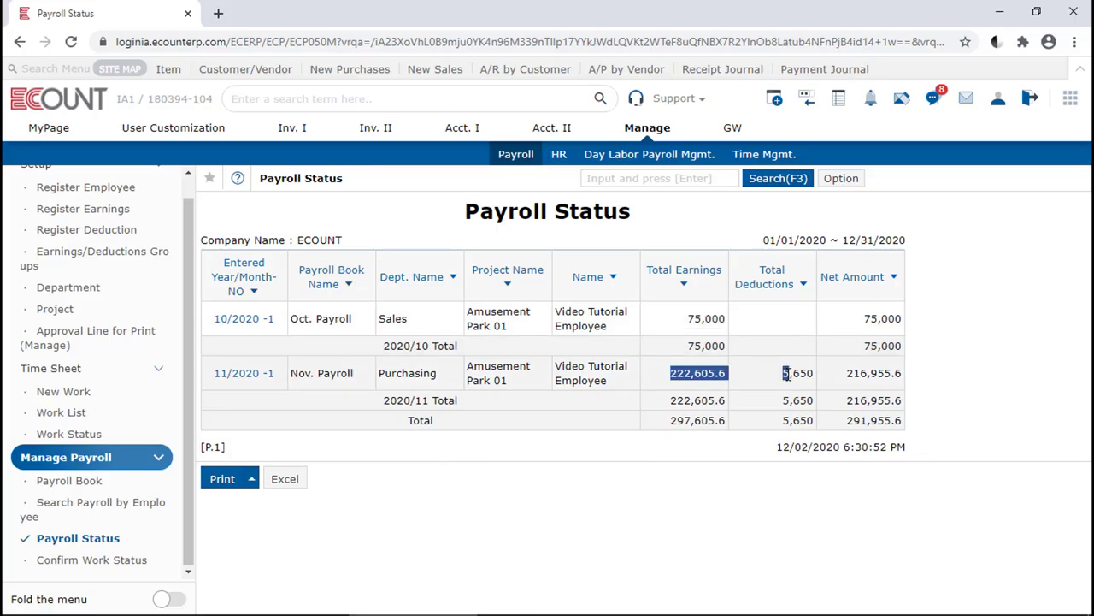
Rerun the Payroll Status report by payroll book and department, and examine the November Customer Support earnings.
{"action": "left_click", "coordinate": [785, 178]}
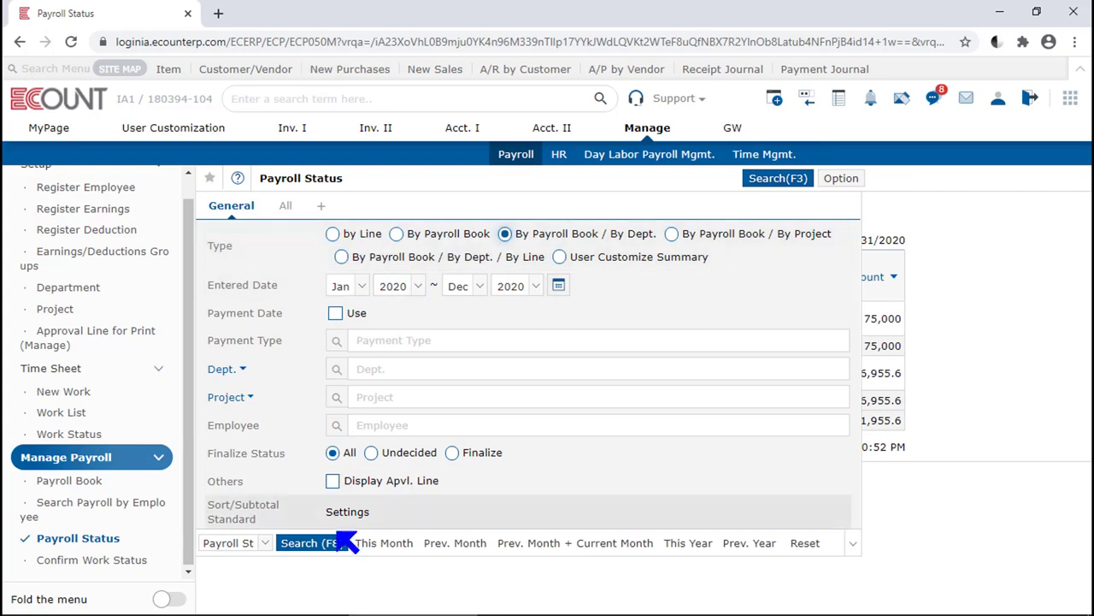
{"action": "left_click", "coordinate": [312, 543]}
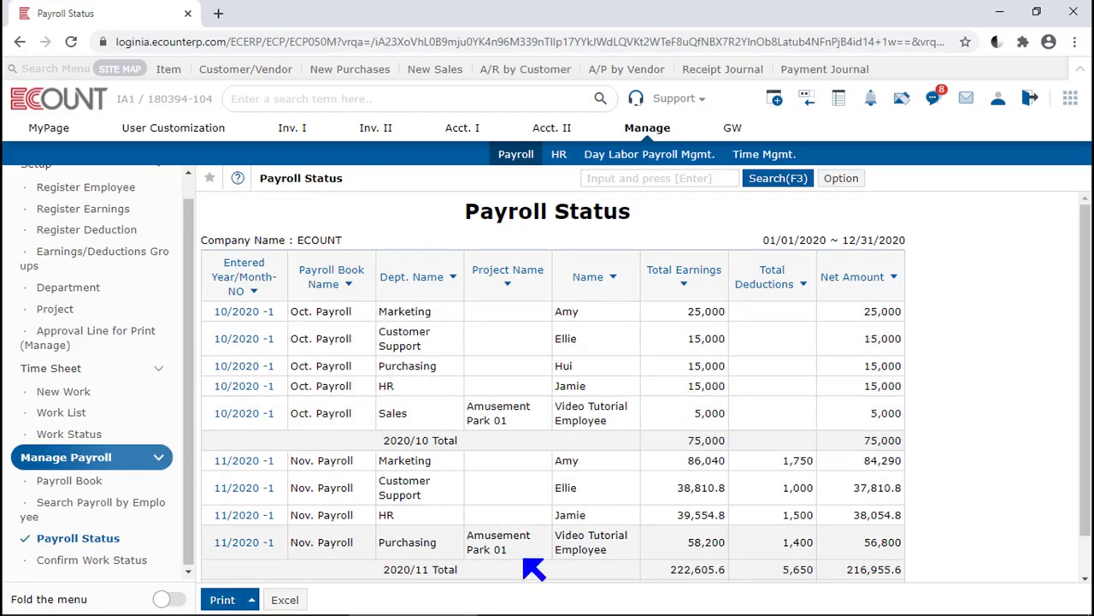
{"action": "left_click_drag", "start_coordinate": [665, 494], "coordinate": [756, 491]}
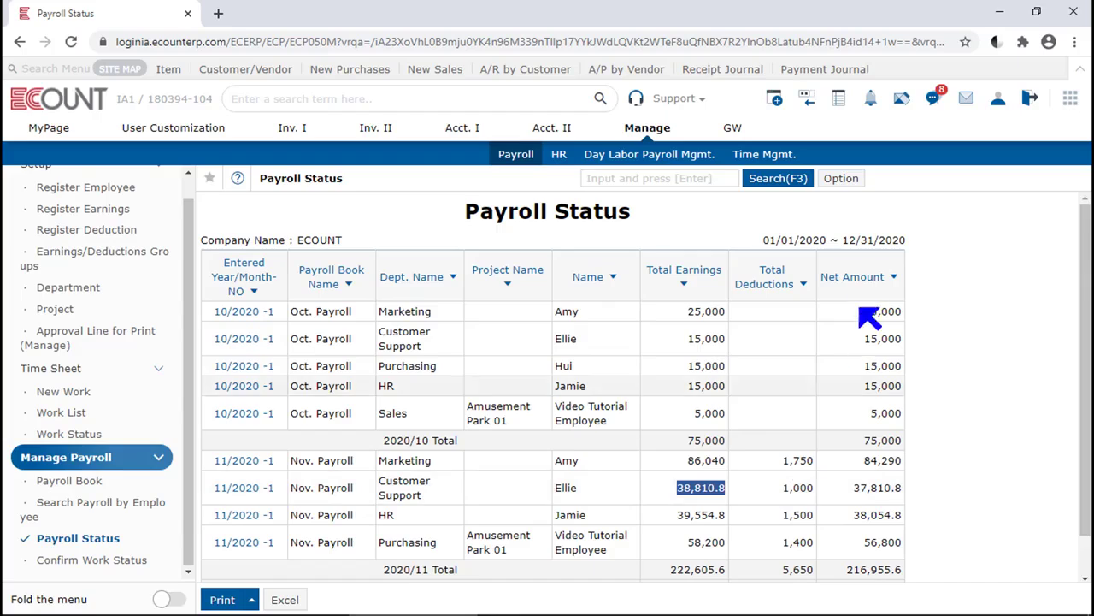
Rerun the Payroll Status report with the type By Payroll Book / By Dept. / By Line.
{"action": "left_click", "coordinate": [776, 177]}
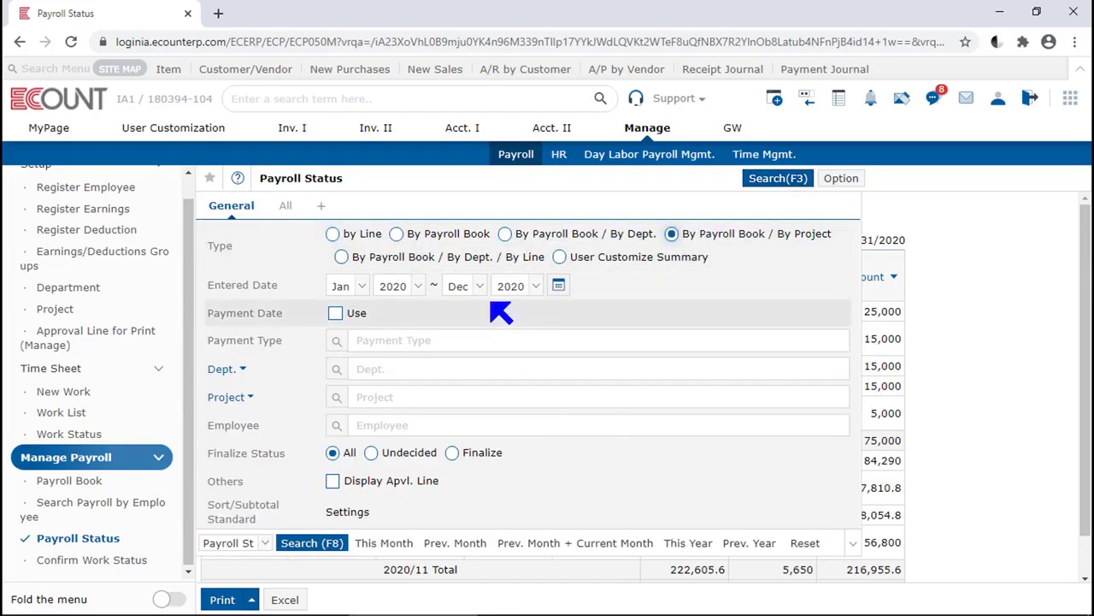
{"action": "left_click", "coordinate": [476, 256]}
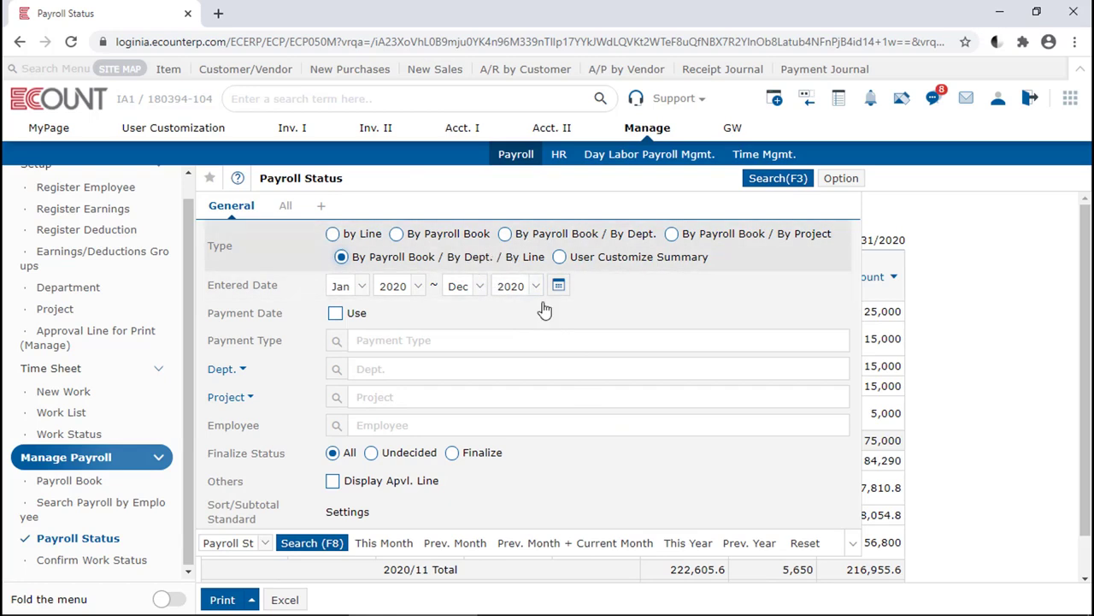
{"action": "left_click", "coordinate": [312, 543]}
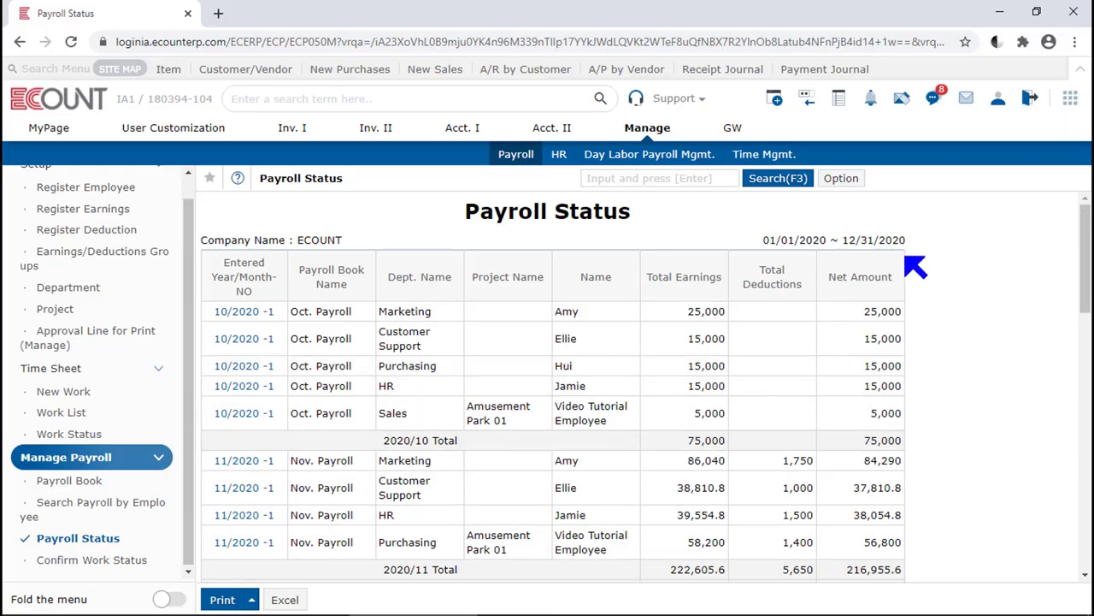
Switch the Payroll Status search to User Customize Summary and set Summary Condition1 to Dept.
{"action": "left_click", "coordinate": [779, 179]}
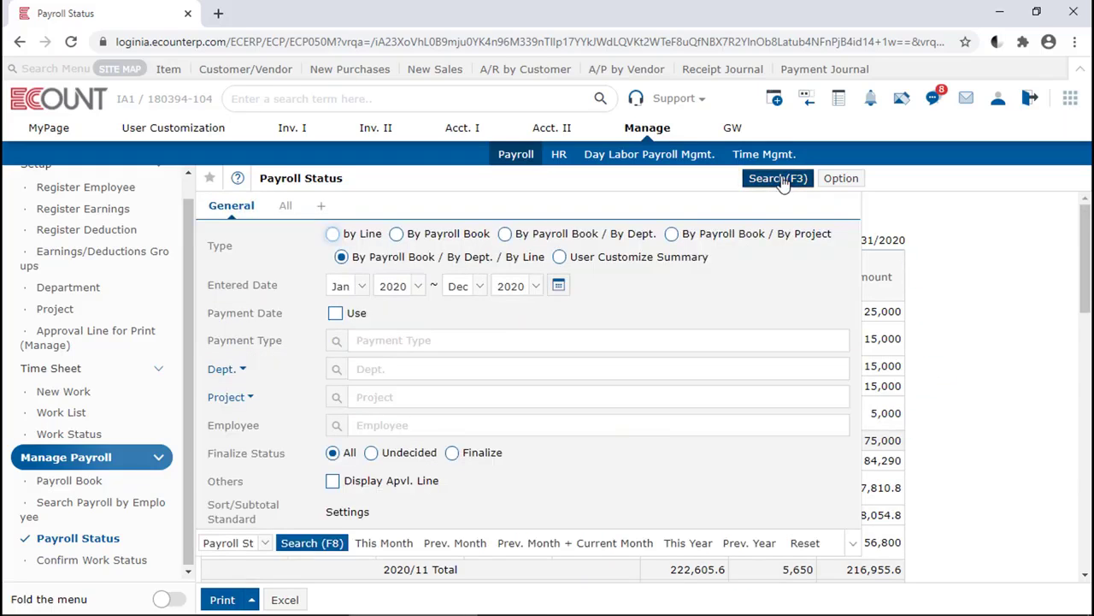
{"action": "left_click", "coordinate": [675, 261]}
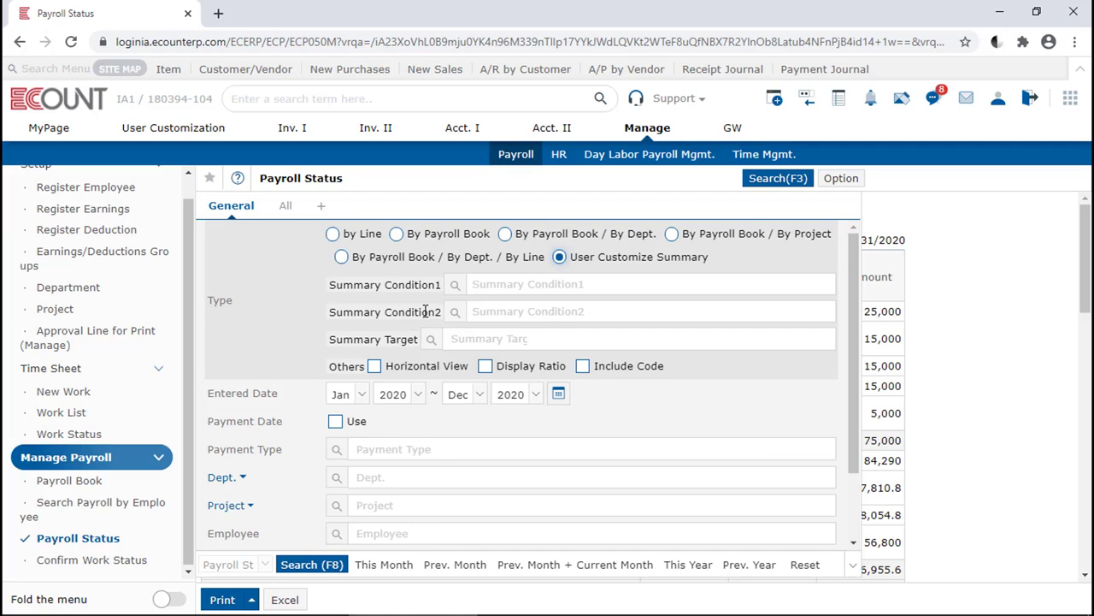
{"action": "left_click", "coordinate": [559, 394]}
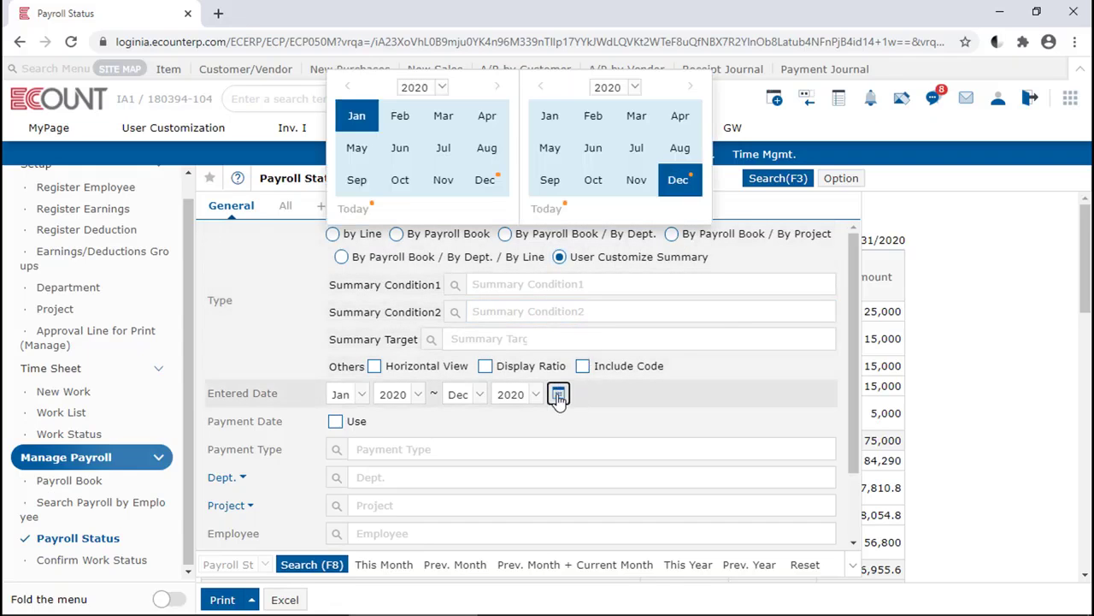
{"action": "left_click", "coordinate": [558, 395]}
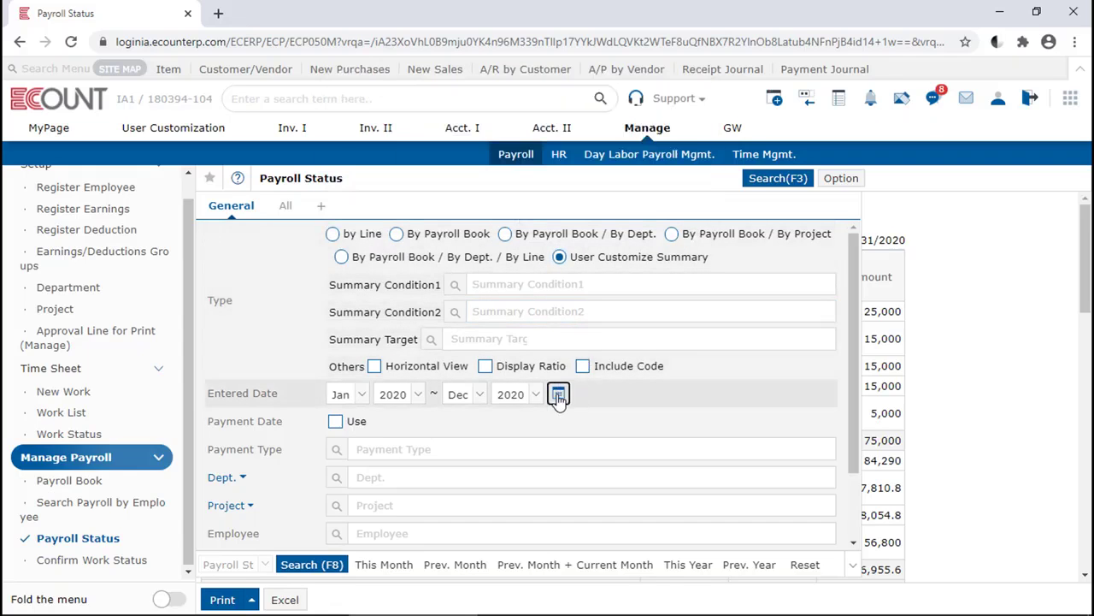
{"action": "left_click", "coordinate": [481, 286]}
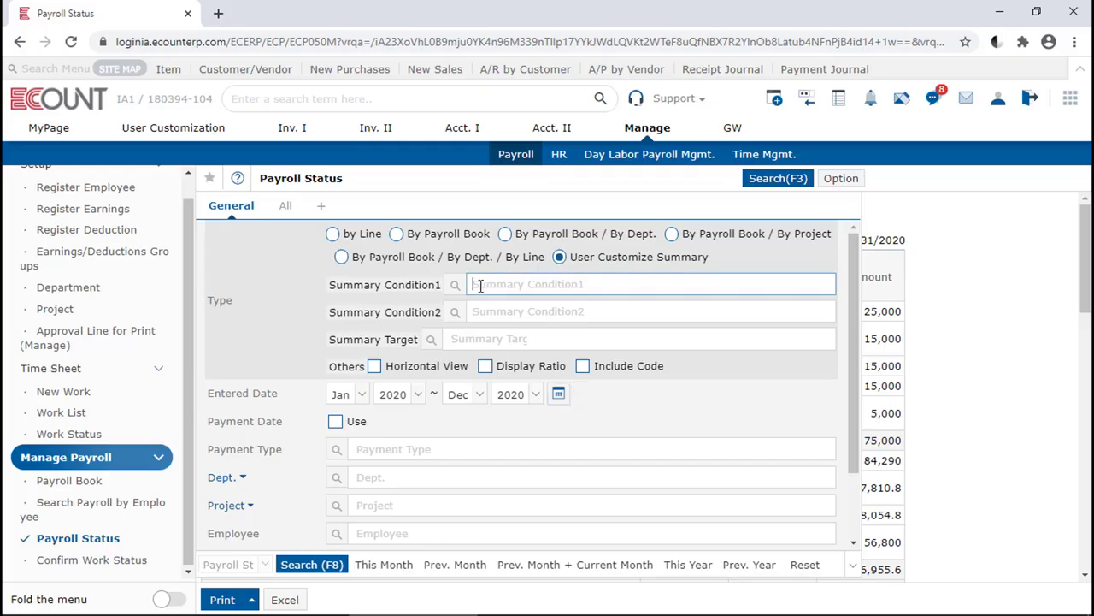
{"action": "type", "text": "dept"}
{"action": "key", "text": "Return"}
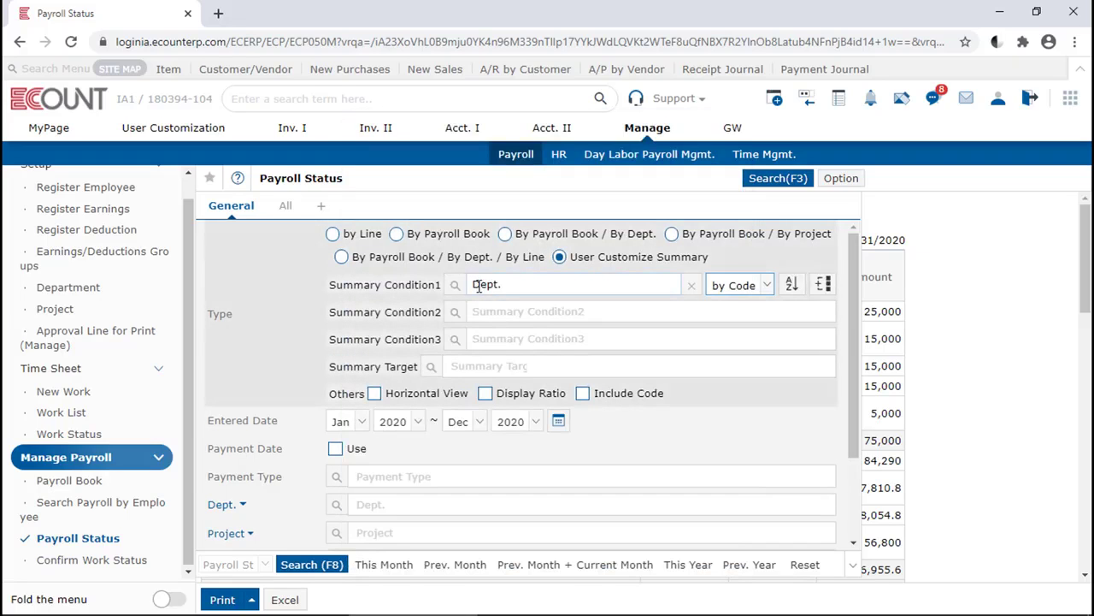
Set Summary Condition2 to Employee and Summary Condition3 to Monthly, and run the report.
{"action": "left_click", "coordinate": [493, 311]}
{"action": "type", "text": "employ"}
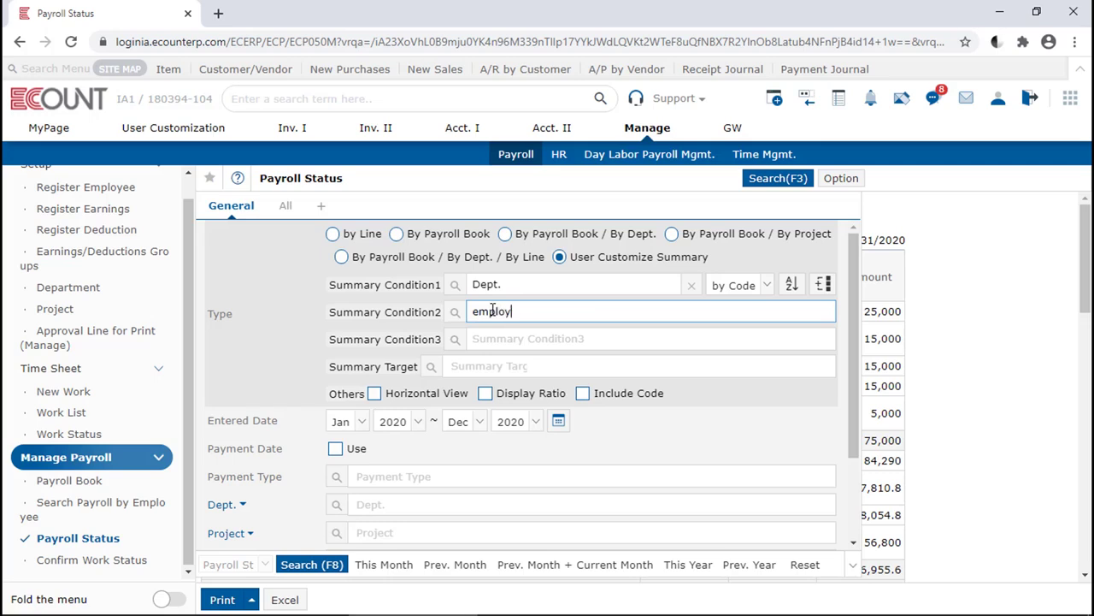
{"action": "type", "text": "ee"}
{"action": "key", "text": "Return"}
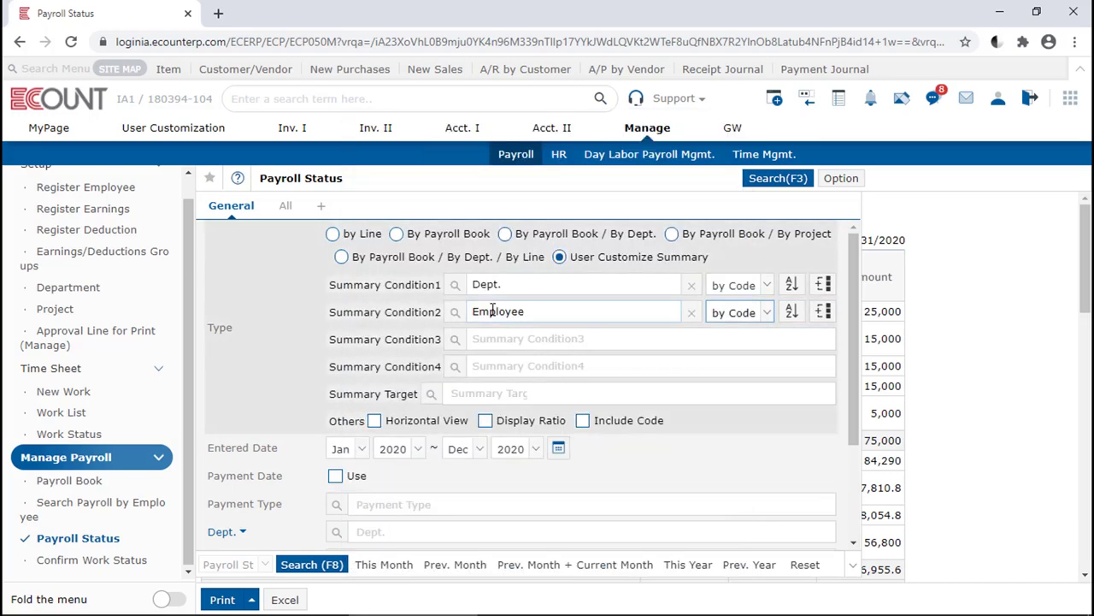
{"action": "left_click", "coordinate": [564, 342]}
{"action": "type", "text": "m"}
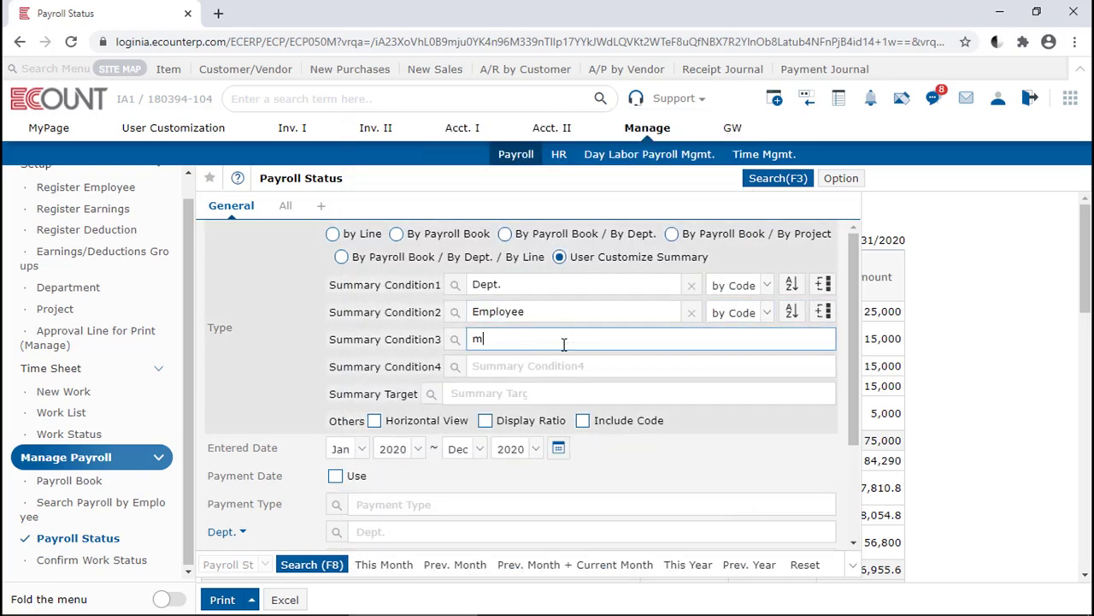
{"action": "type", "text": "onthly"}
{"action": "key", "text": "Return"}
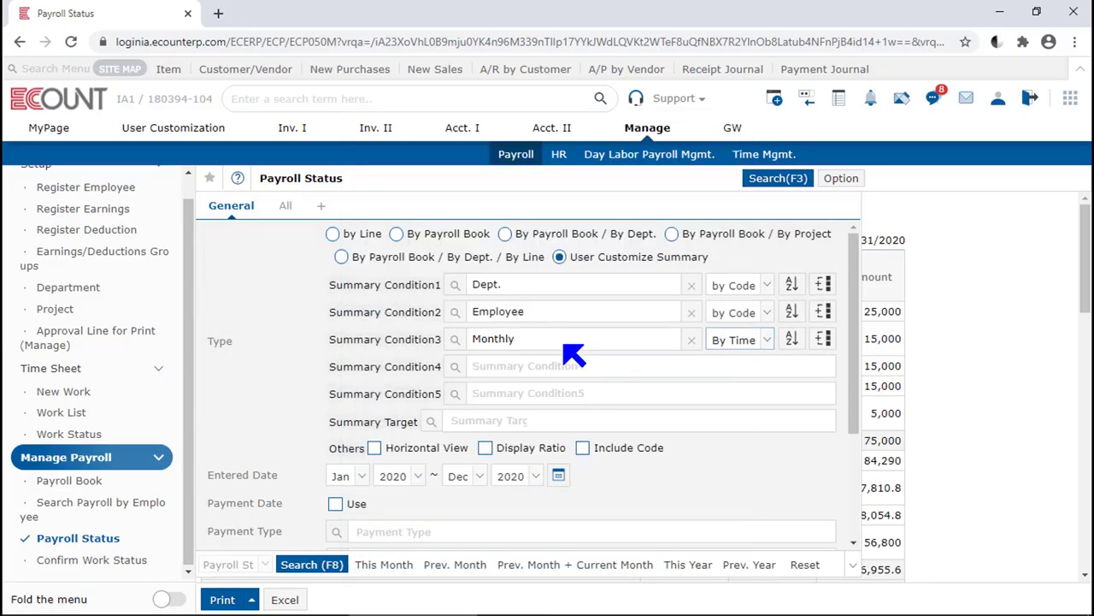
{"action": "left_click", "coordinate": [310, 563]}
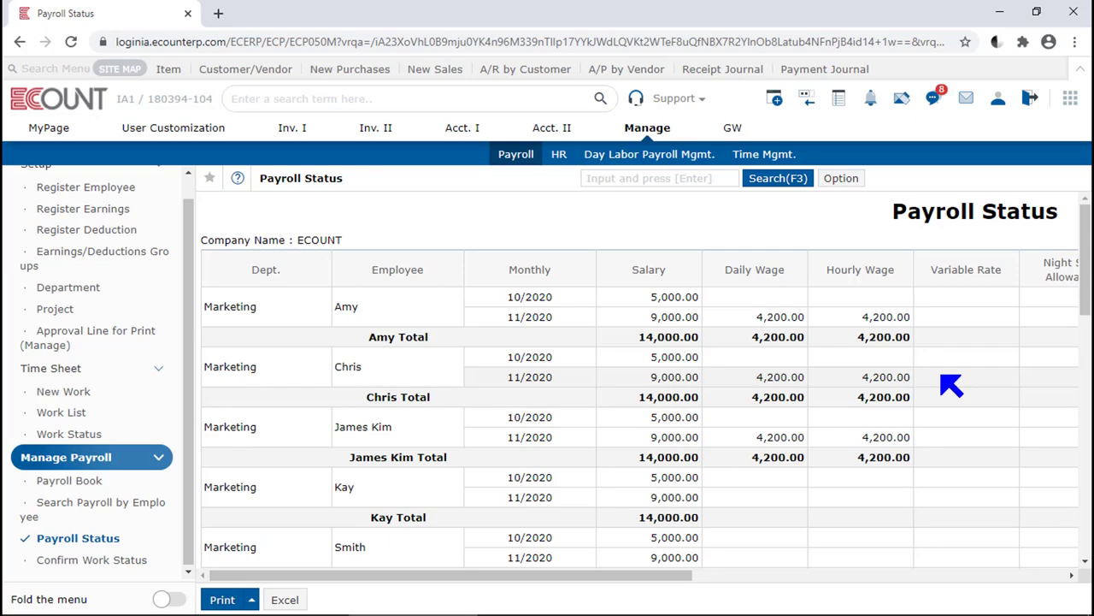
Rerun the customized summary with Include Code enabled and examine the department and employee codes.
{"action": "left_click", "coordinate": [778, 178]}
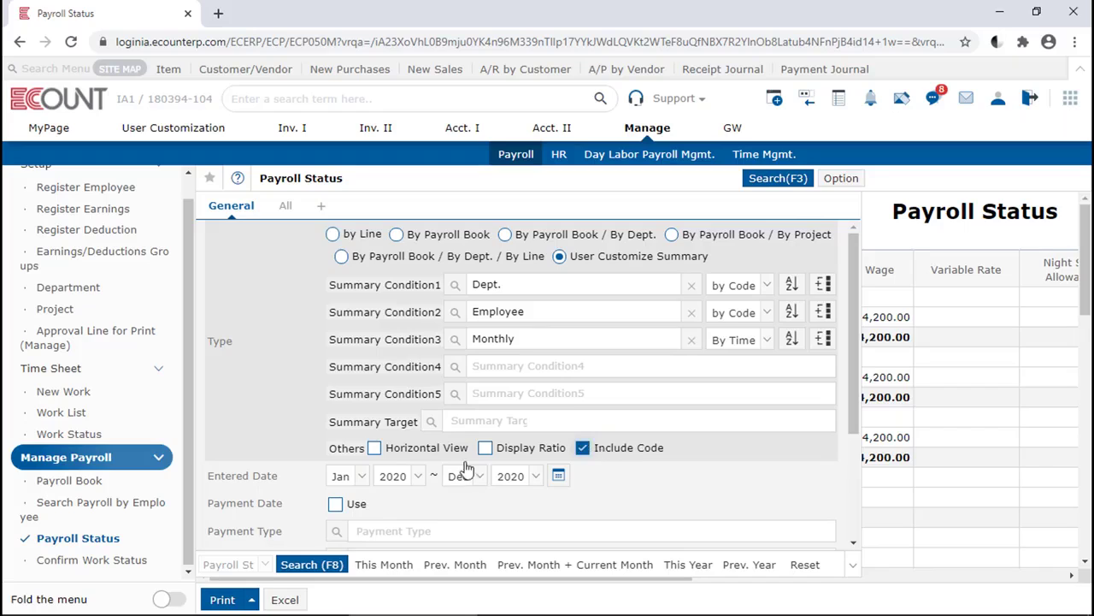
{"action": "left_click", "coordinate": [316, 566]}
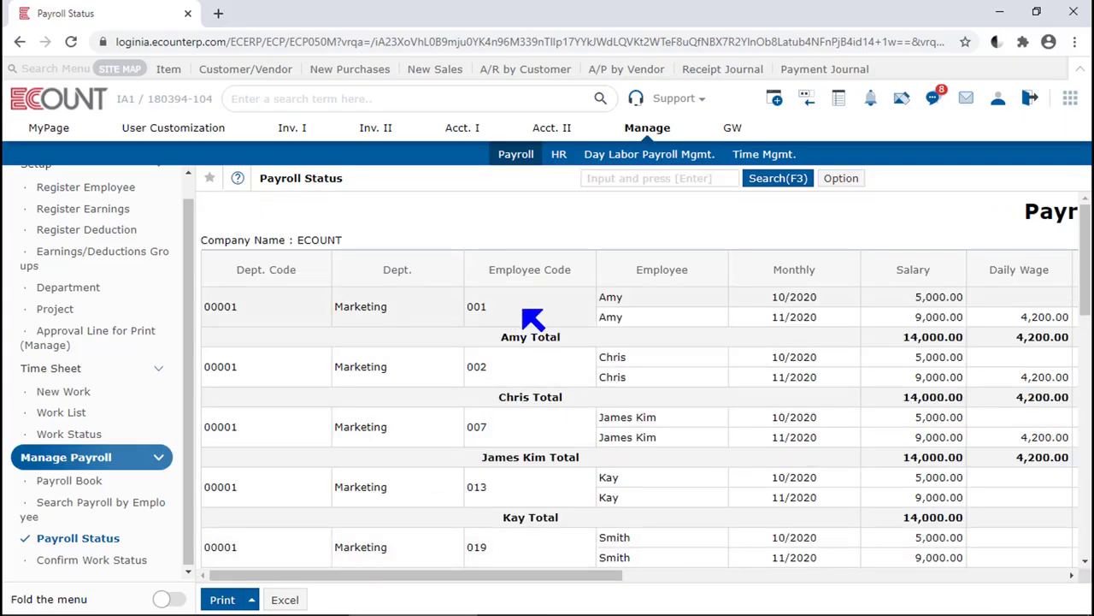
{"action": "left_click_drag", "start_coordinate": [528, 313], "coordinate": [276, 393]}
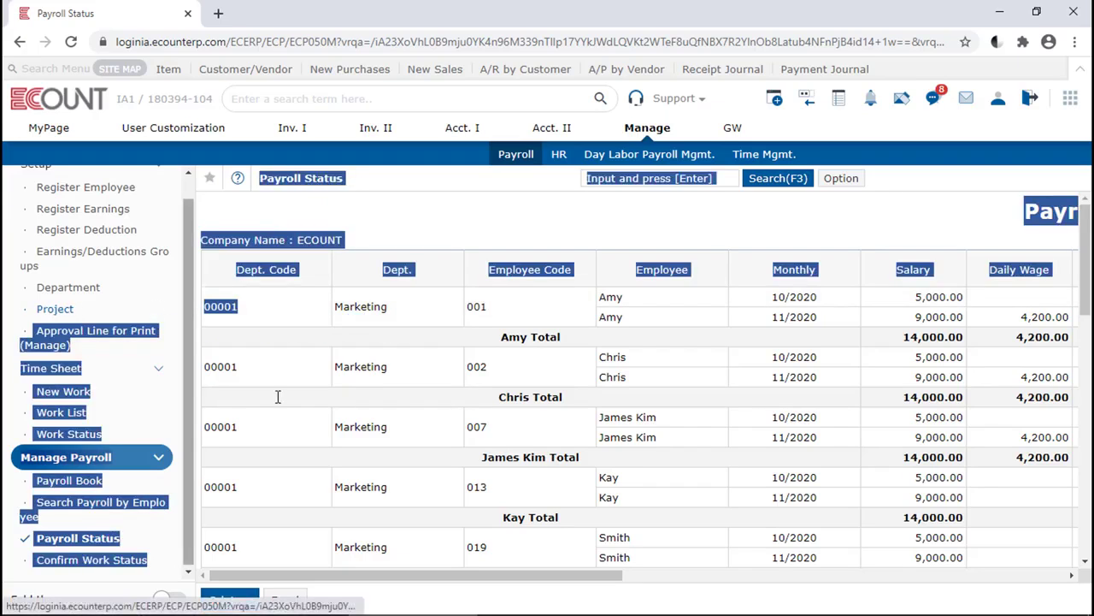
{"action": "left_click", "coordinate": [647, 362]}
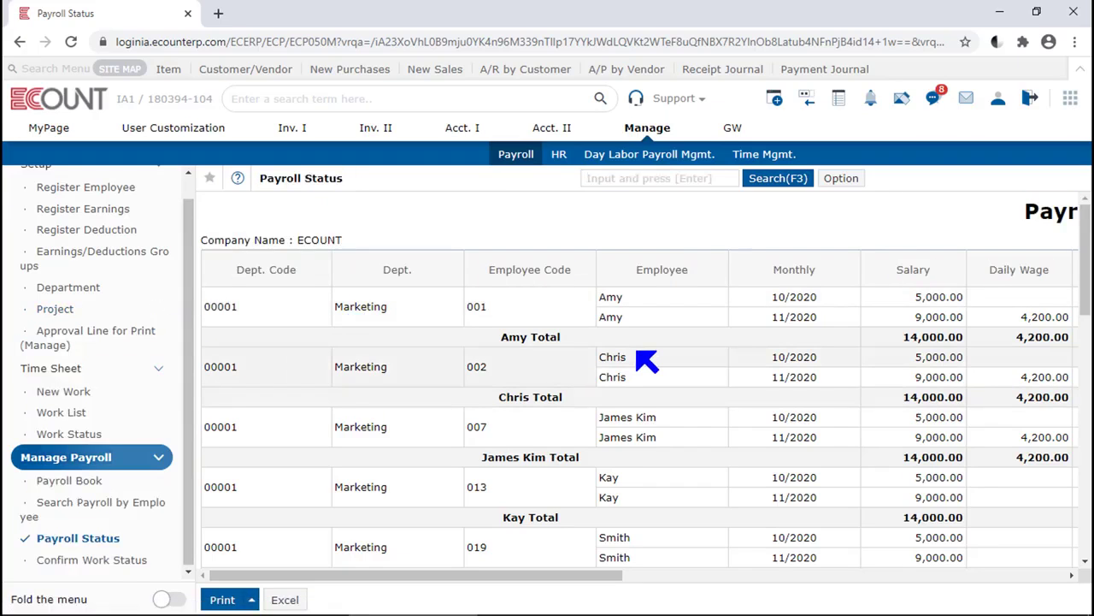
Rerun the customized summary with Display Ratio enabled and examine the rate columns beside each earning.
{"action": "left_click", "coordinate": [791, 178]}
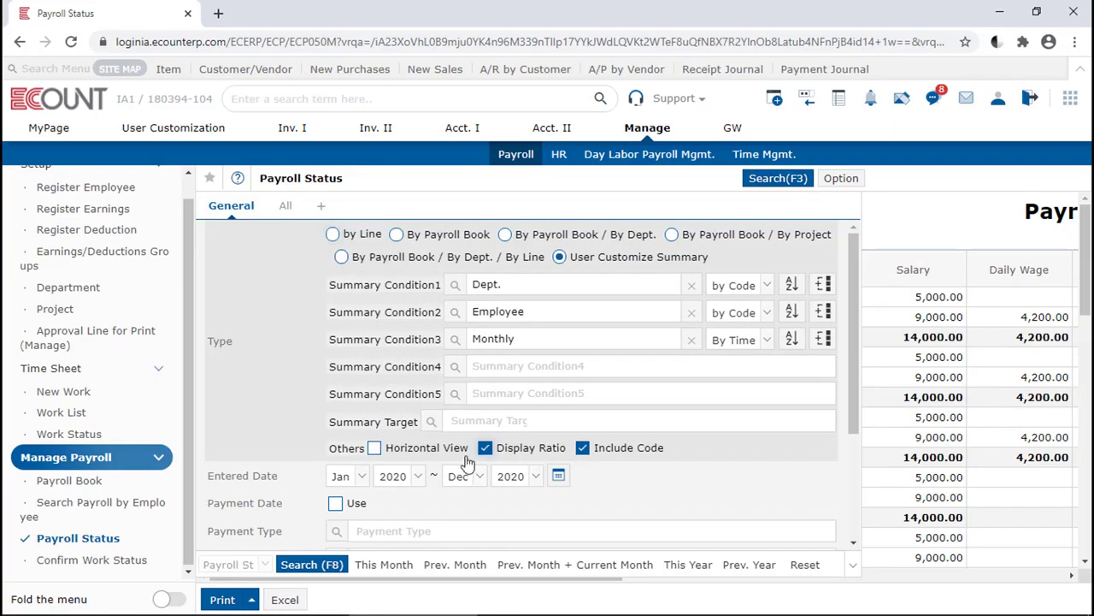
{"action": "left_click", "coordinate": [330, 564]}
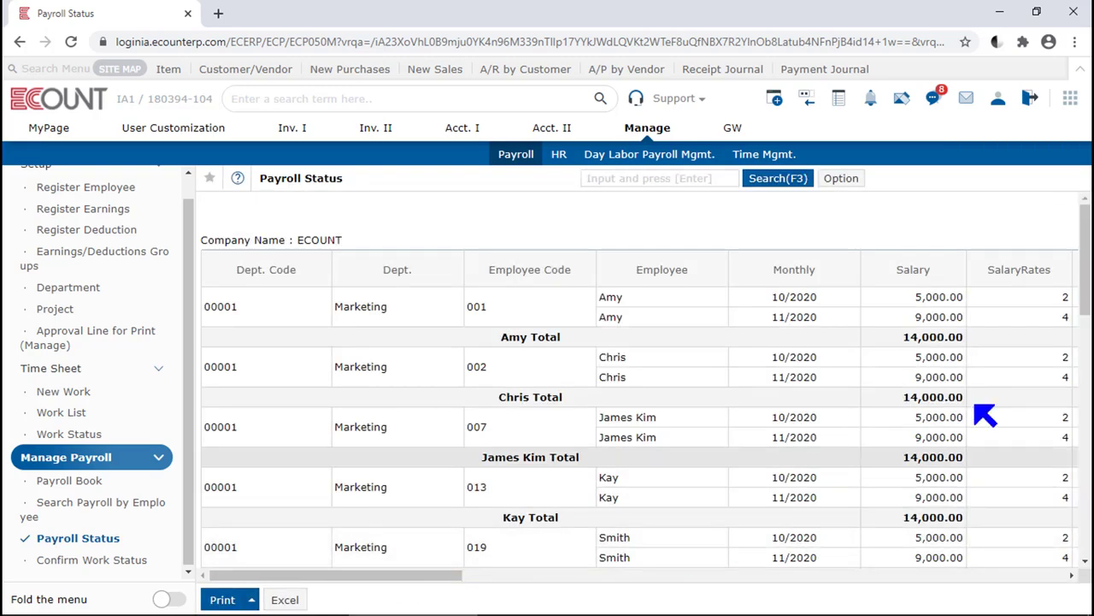
{"action": "left_click", "coordinate": [698, 573]}
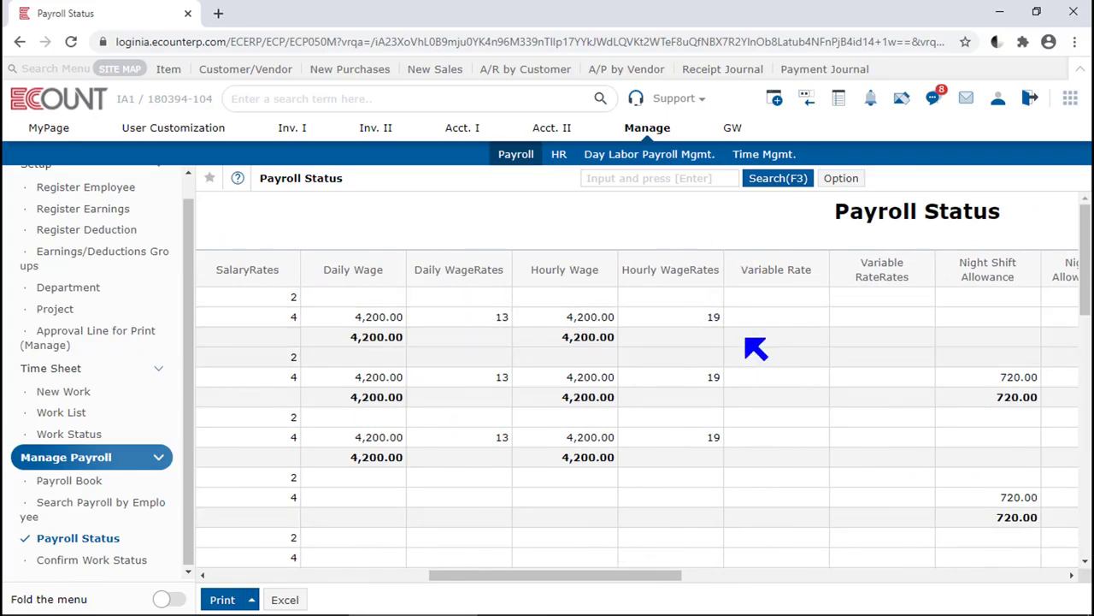
Rerun the customized summary in Horizontal View and examine the subtotal rows for employees and the Marketing department.
{"action": "left_click", "coordinate": [753, 179]}
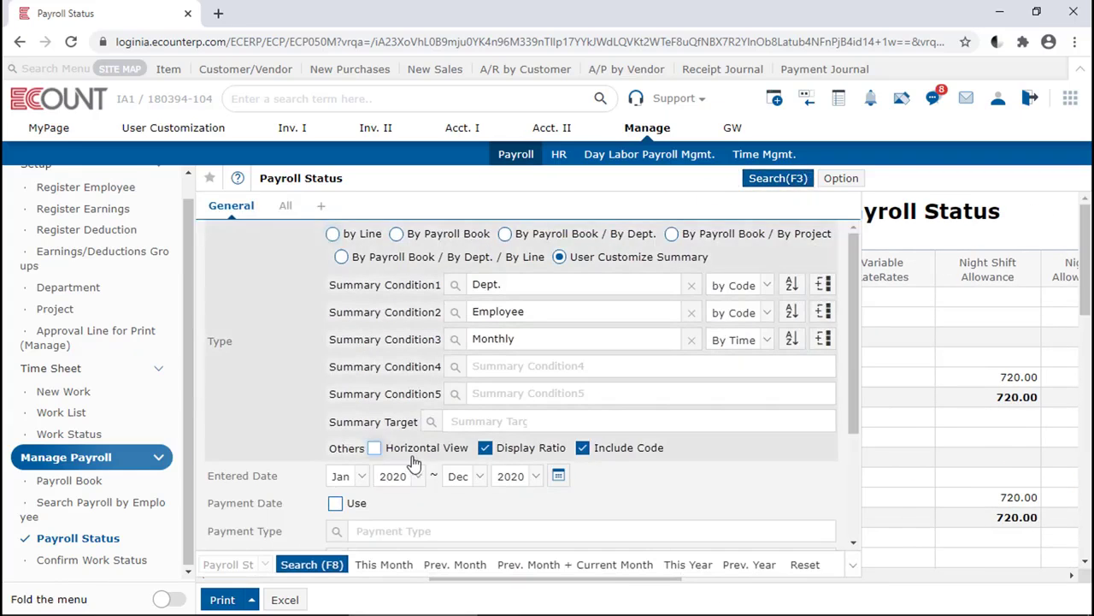
{"action": "left_click", "coordinate": [312, 564]}
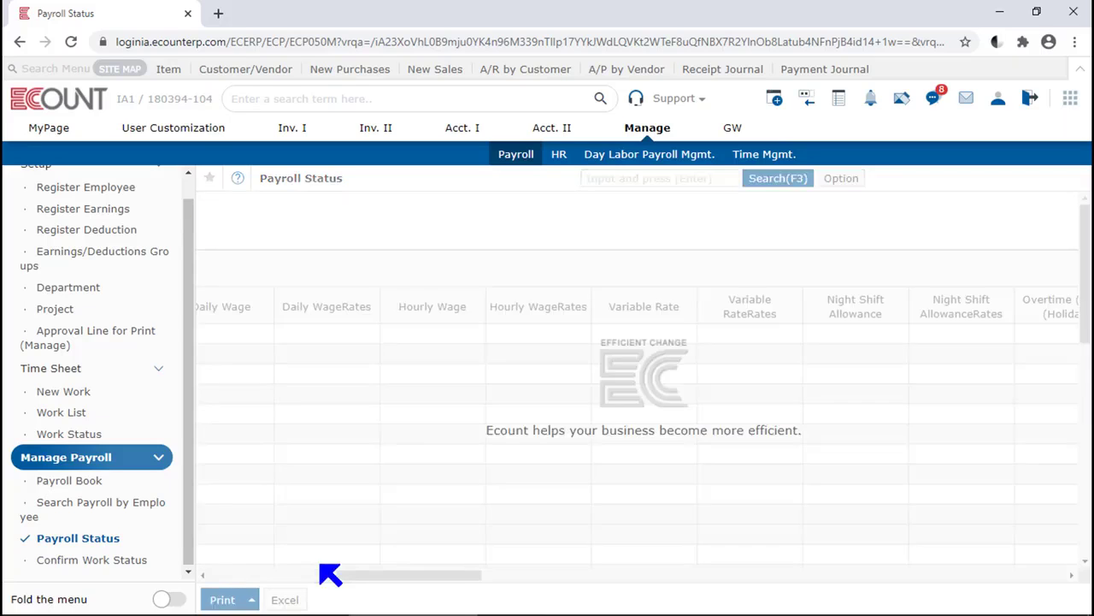
{"action": "key", "text": "ctrl+minus"}
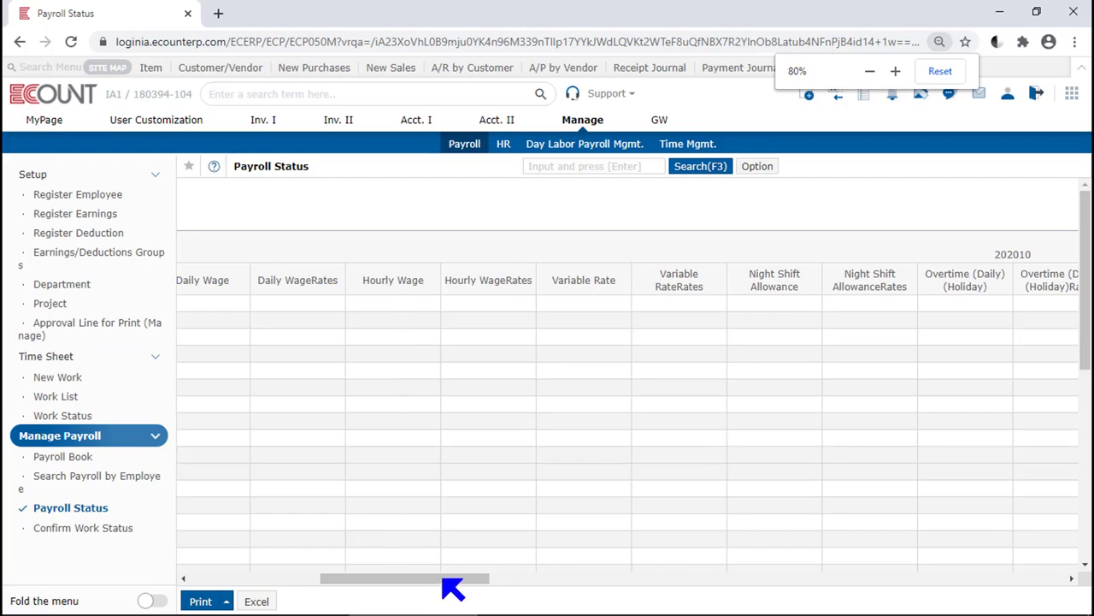
{"action": "key", "text": "ctrl+minus"}
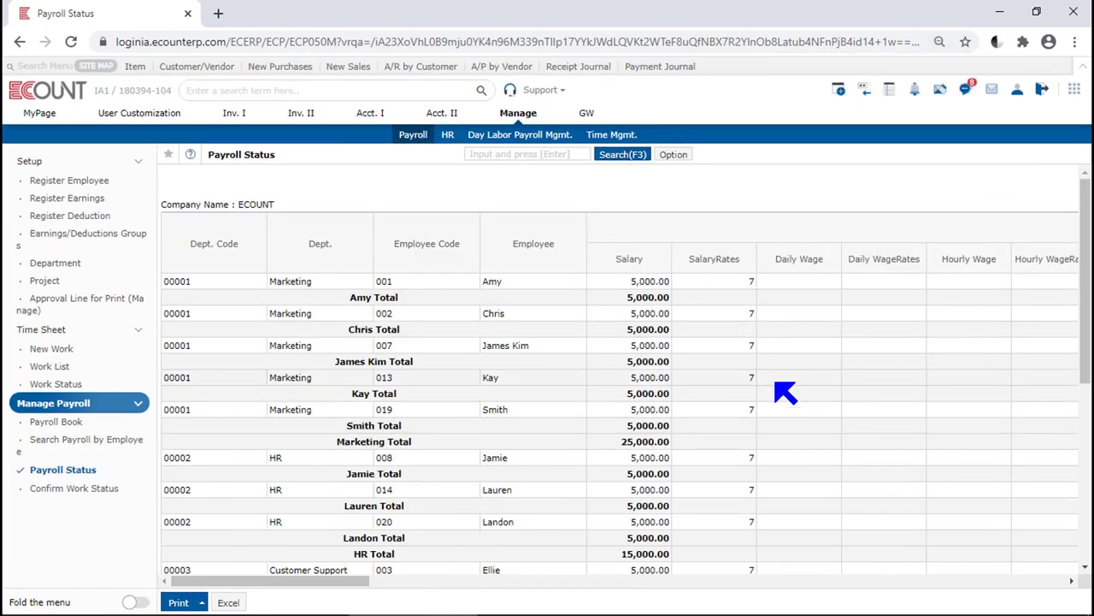
{"action": "key", "text": "ctrl+plus"}
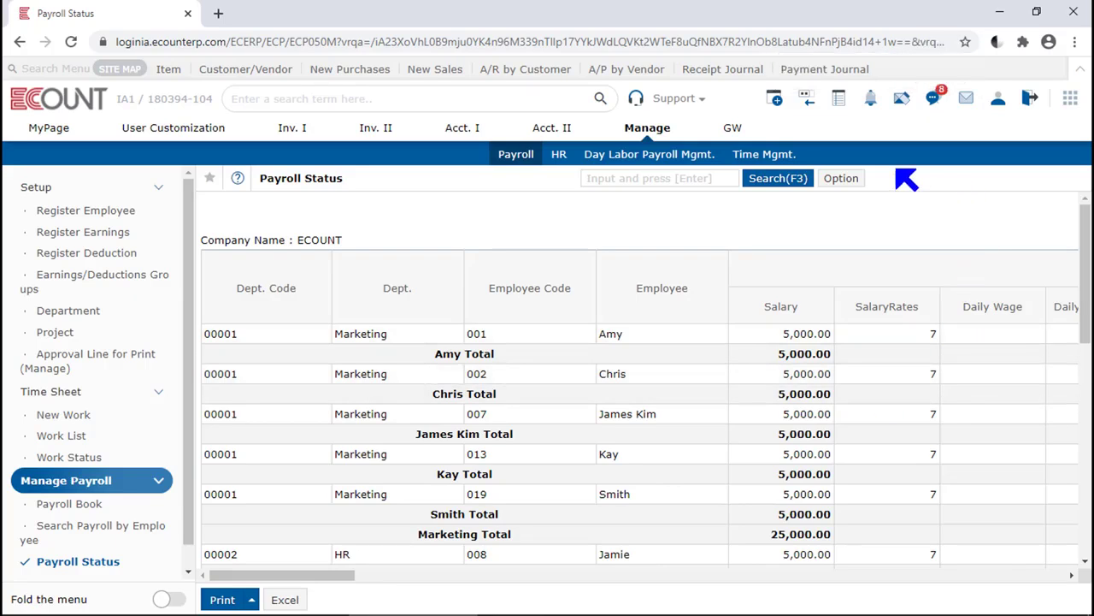
{"action": "left_click_drag", "start_coordinate": [521, 351], "coordinate": [414, 359]}
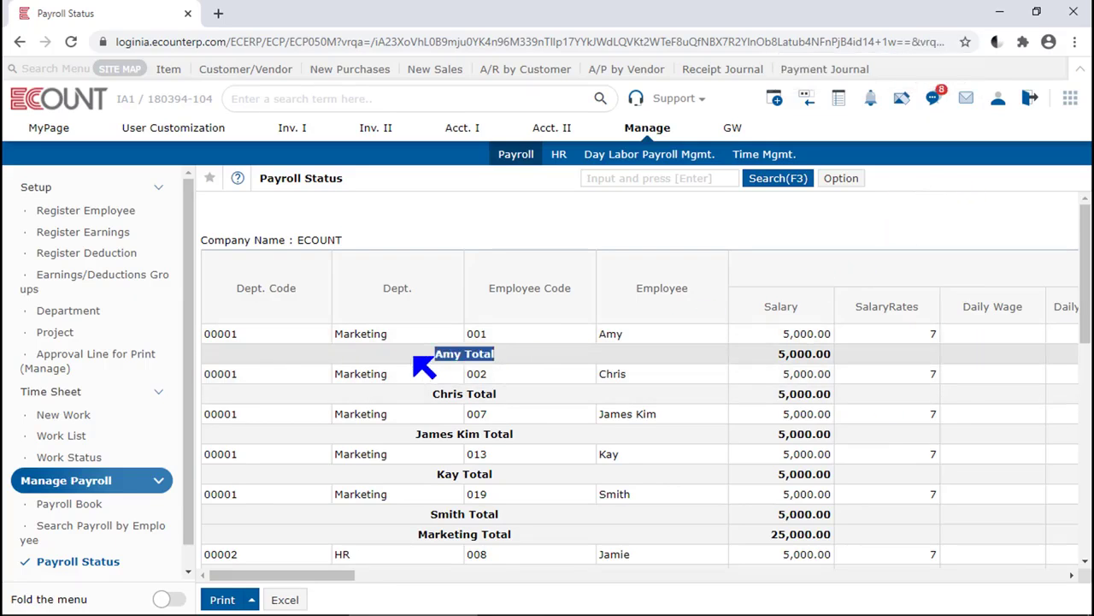
{"action": "scroll", "coordinate": [414, 358], "scroll_direction": "down", "scroll_amount": 2}
{"action": "left_click_drag", "start_coordinate": [513, 379], "coordinate": [391, 384]}
{"action": "left_click", "coordinate": [392, 385]}
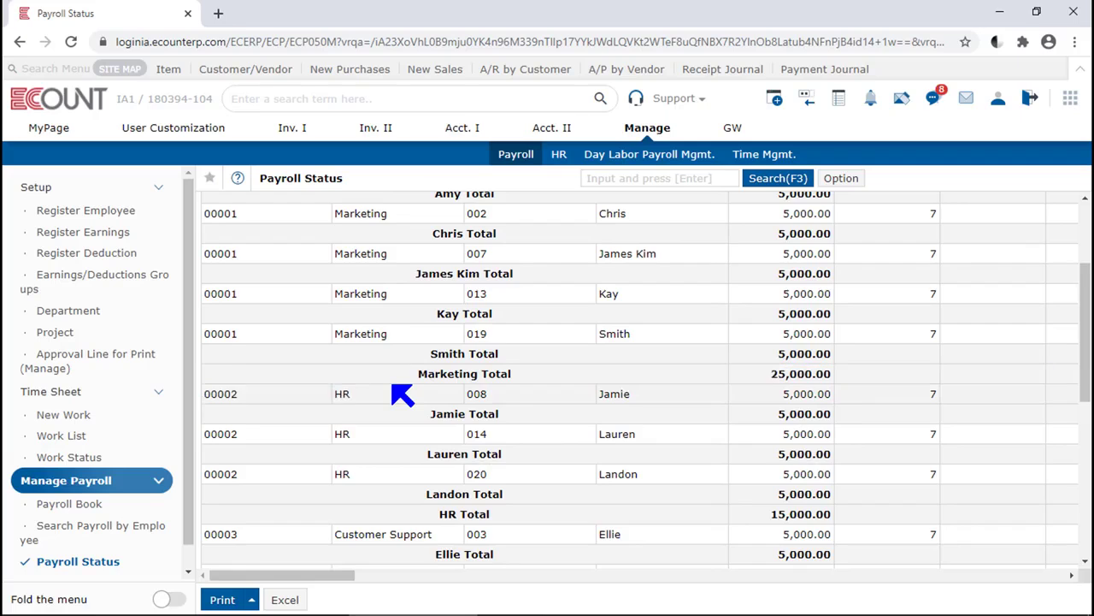
Exclude the Employee subtotals, turn off Horizontal View, and rerun the summary to examine the department totals.
{"action": "left_click", "coordinate": [778, 179]}
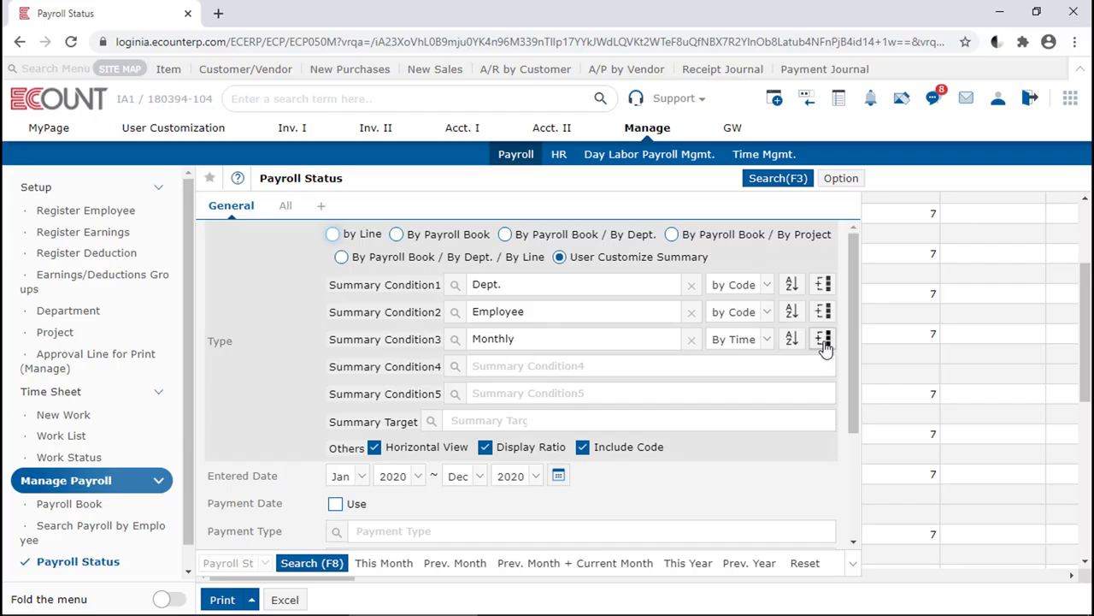
{"action": "left_click", "coordinate": [823, 340]}
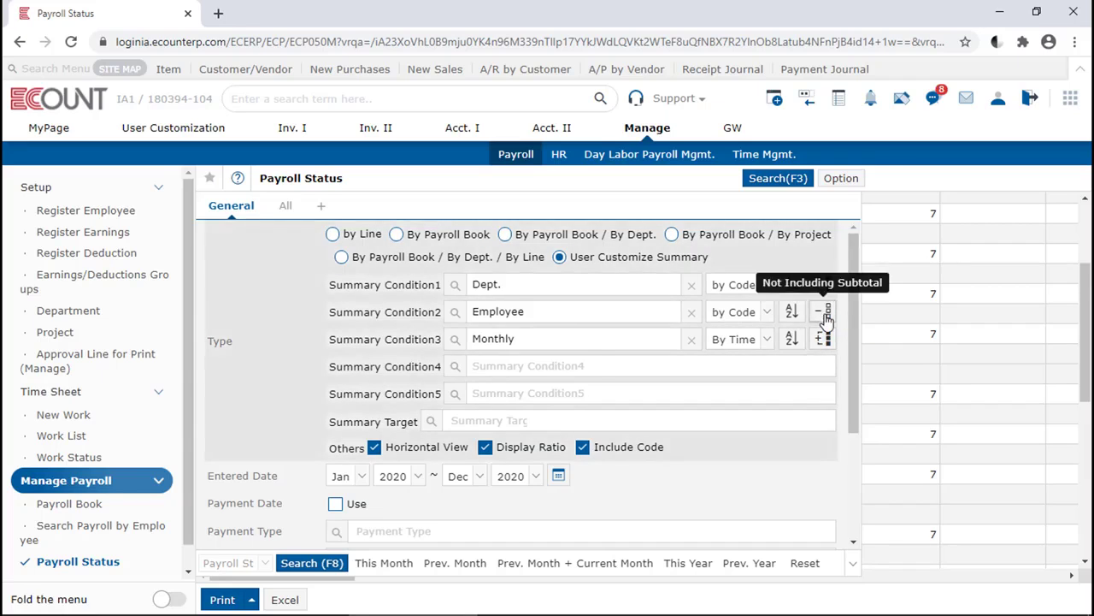
{"action": "left_click", "coordinate": [823, 312]}
{"action": "left_click", "coordinate": [374, 446]}
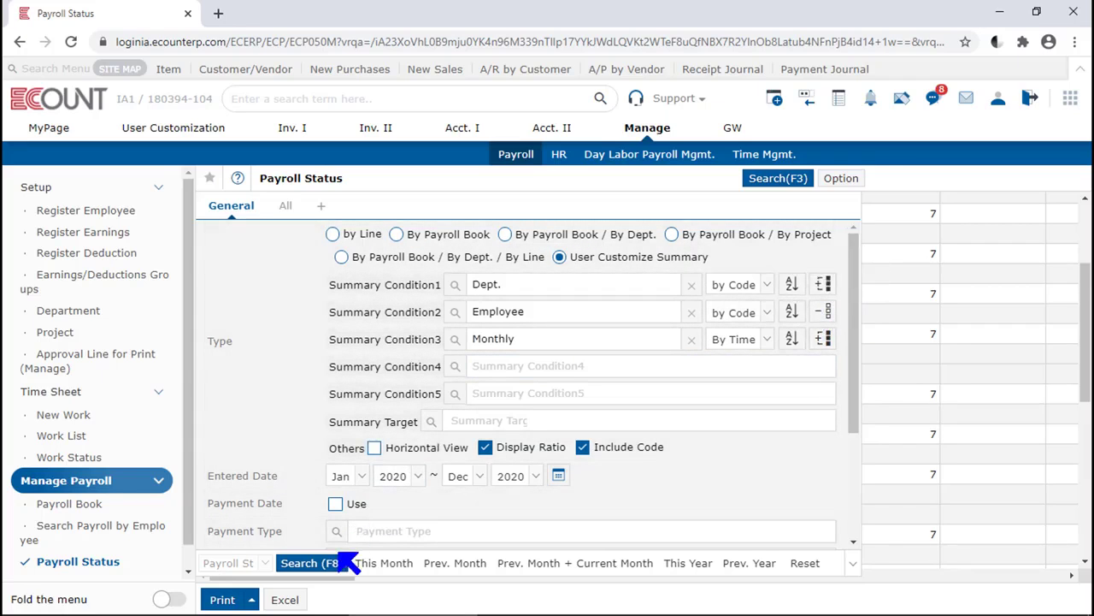
{"action": "left_click", "coordinate": [340, 564]}
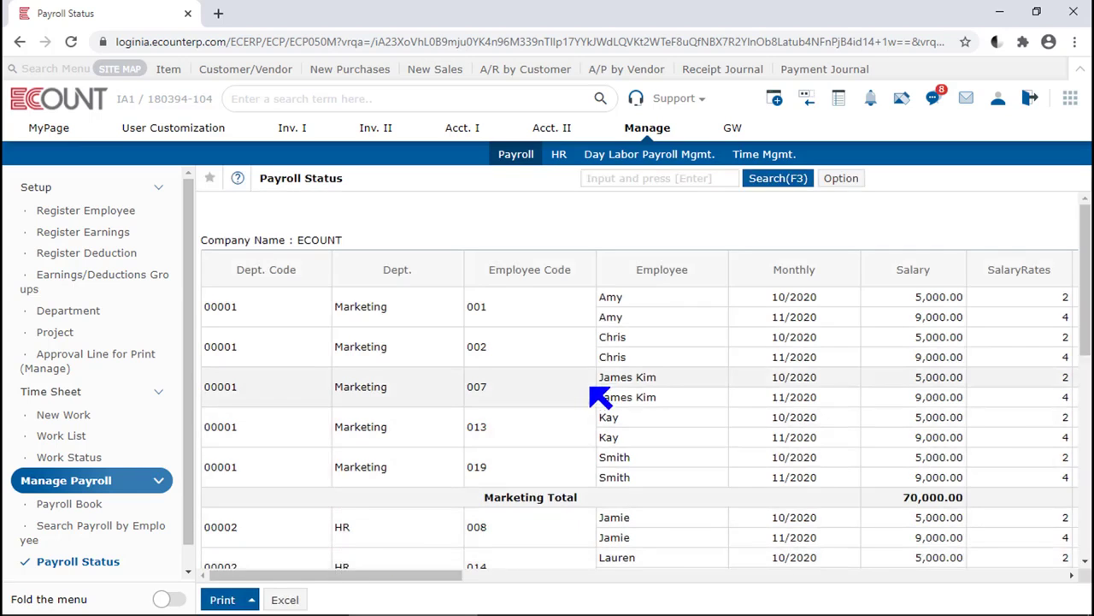
{"action": "scroll", "coordinate": [768, 329], "scroll_direction": "down", "scroll_amount": 4}
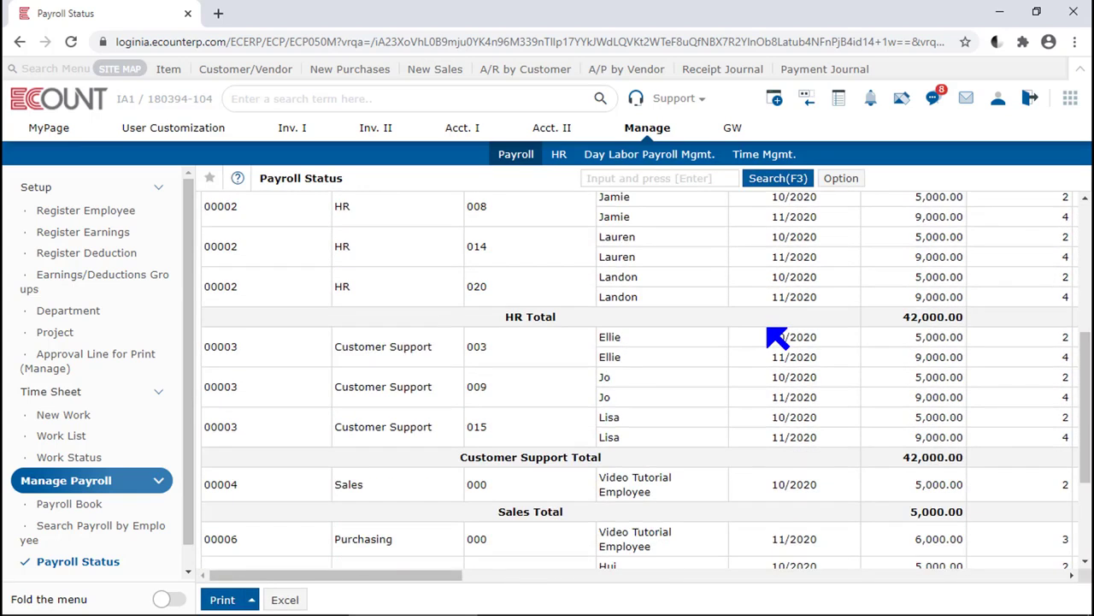
{"action": "scroll", "coordinate": [777, 337], "scroll_direction": "down", "scroll_amount": 3}
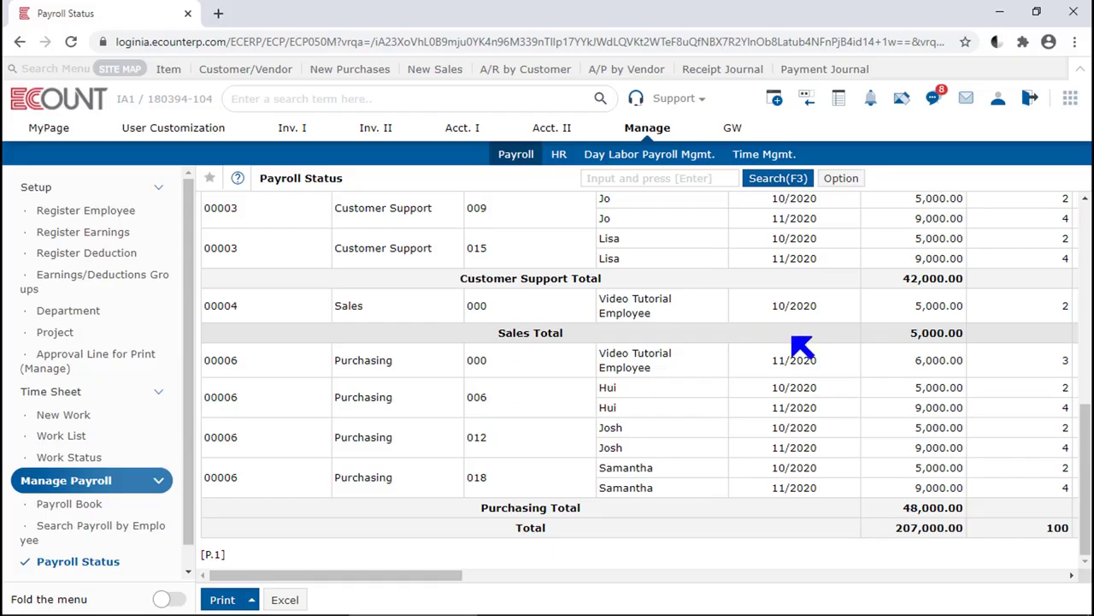
Sort the Dept. summary condition by Name, switching its order to descending and back to ascending.
{"action": "left_click", "coordinate": [792, 181]}
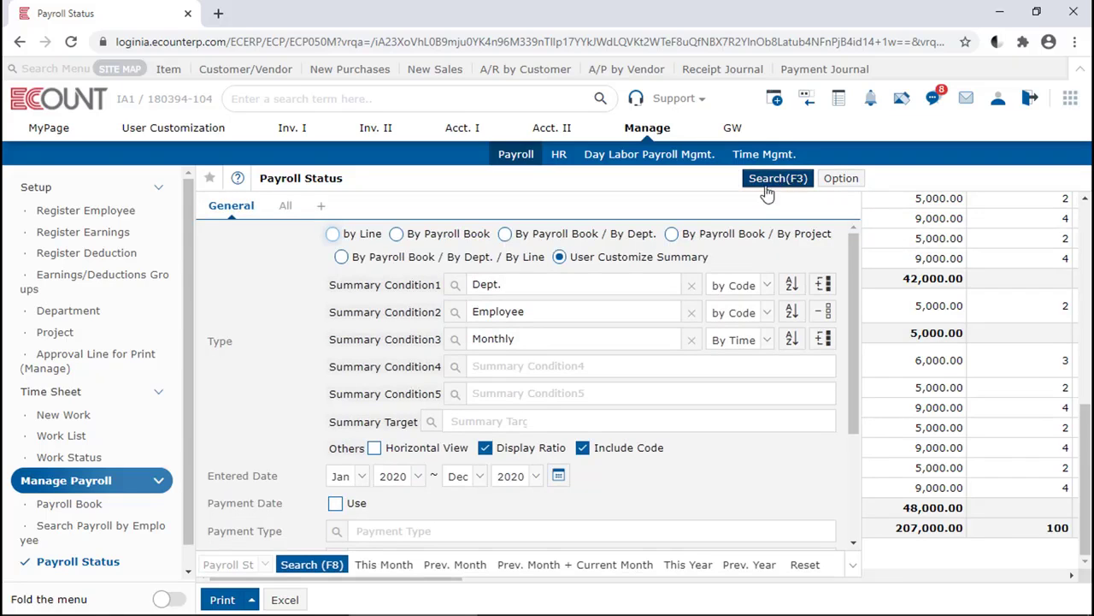
{"action": "left_click", "coordinate": [718, 284]}
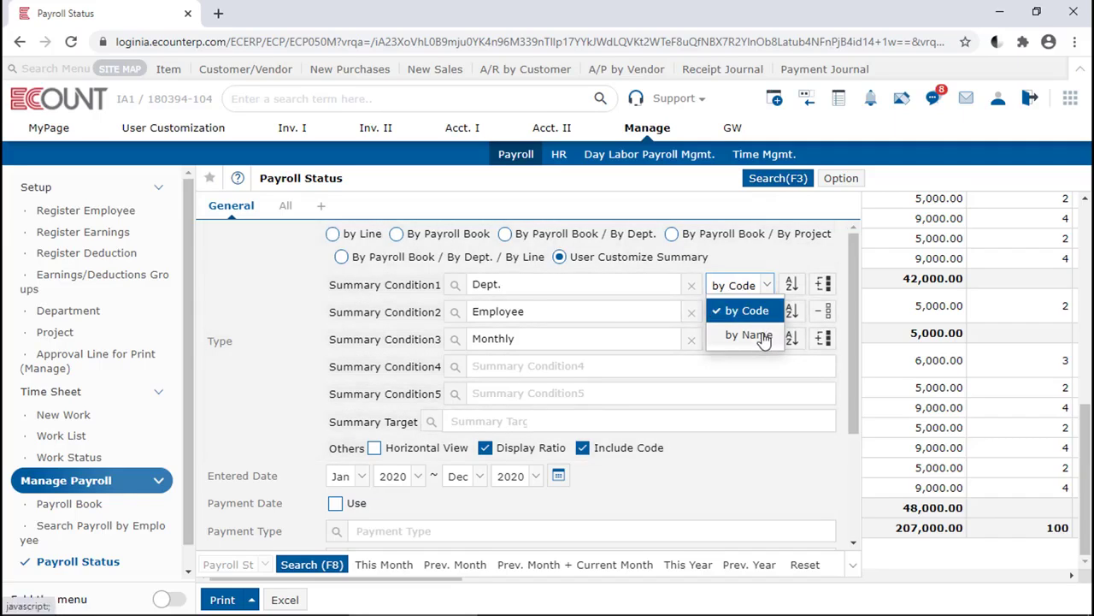
{"action": "left_click", "coordinate": [749, 336]}
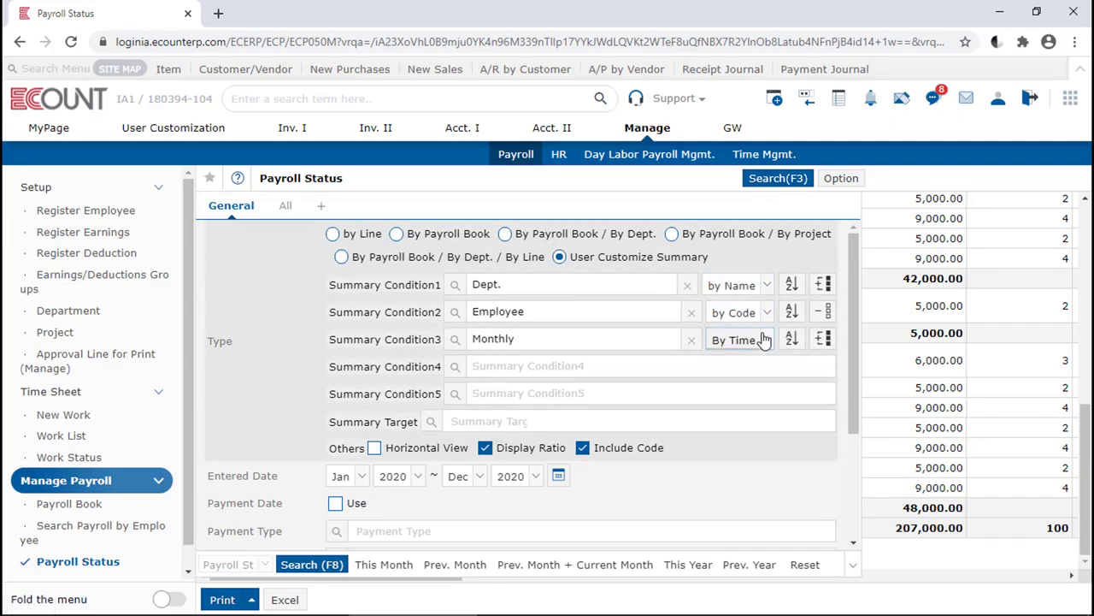
{"action": "left_click", "coordinate": [791, 287]}
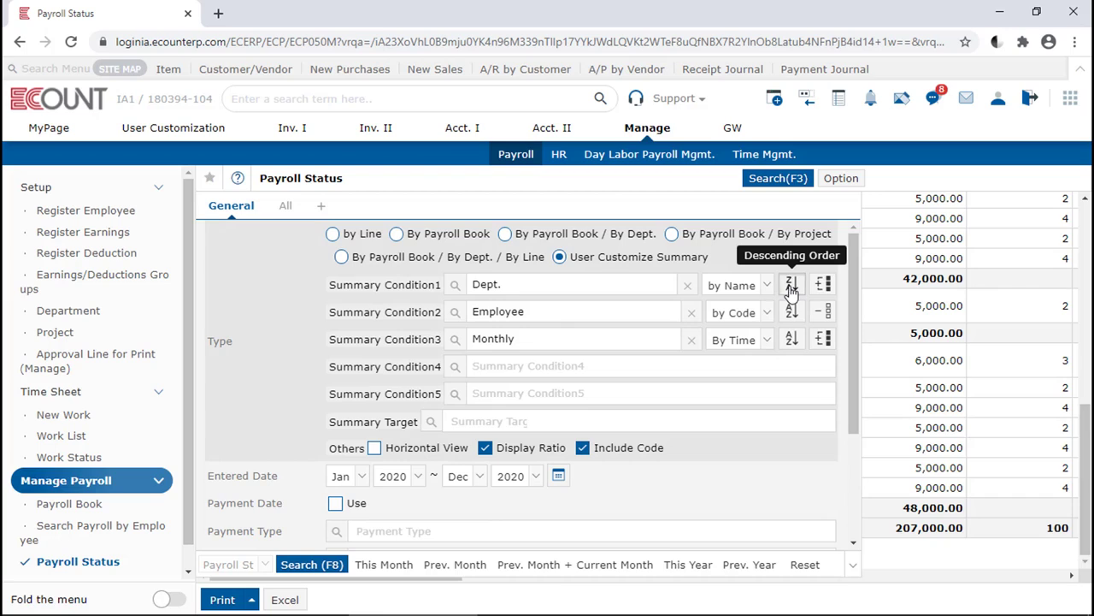
{"action": "left_click", "coordinate": [792, 287]}
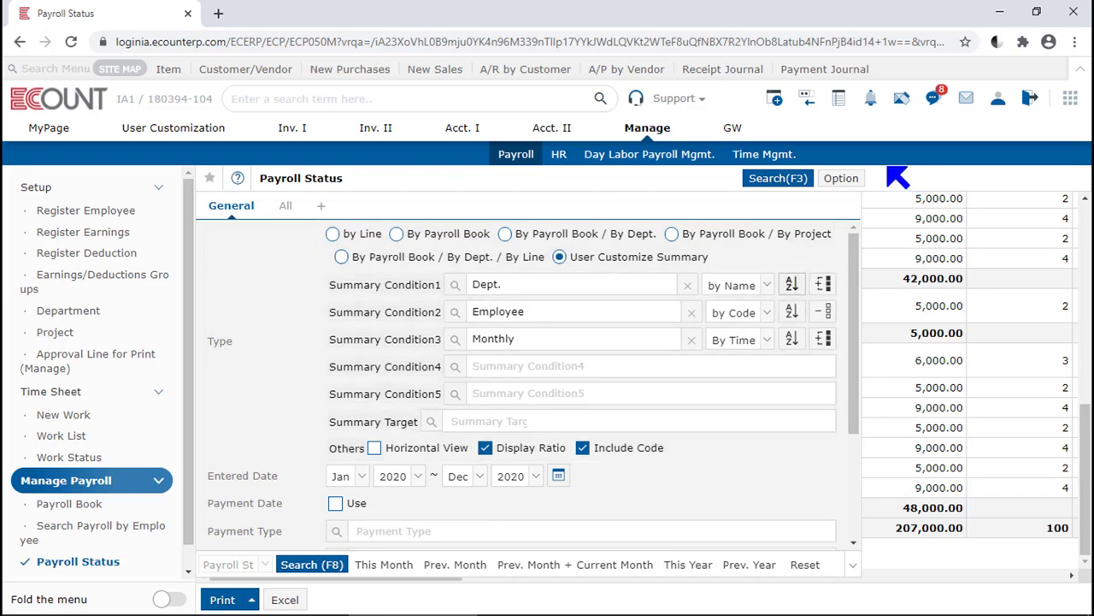
View the new template form for Payroll Status, close it without saving, and return to the start of the report.
{"action": "left_click", "coordinate": [838, 182]}
{"action": "mouse_move", "coordinate": [817, 227]}
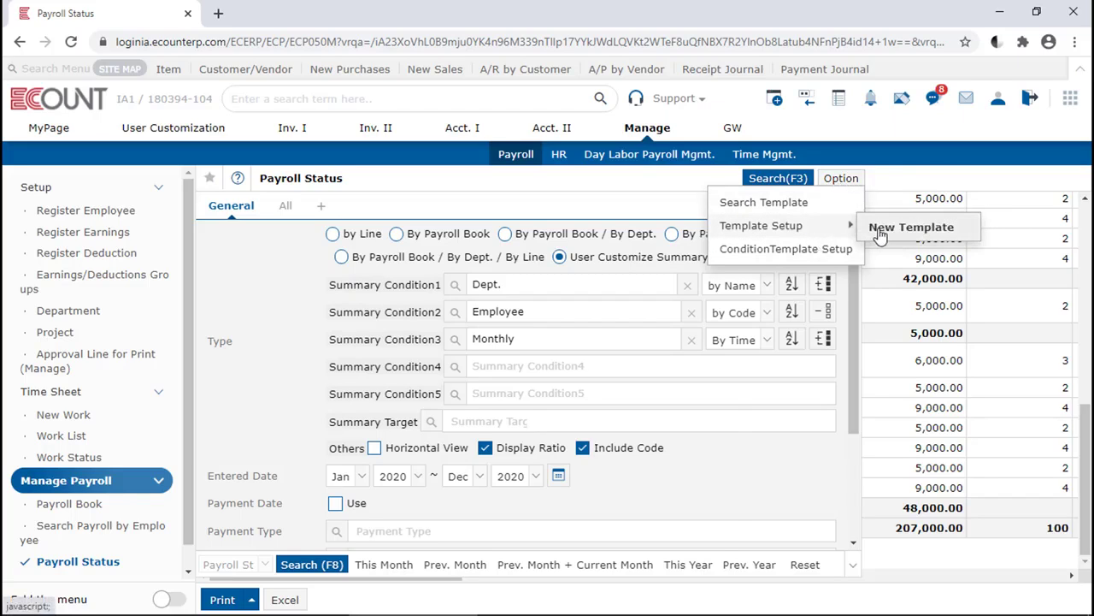
{"action": "left_click", "coordinate": [880, 232]}
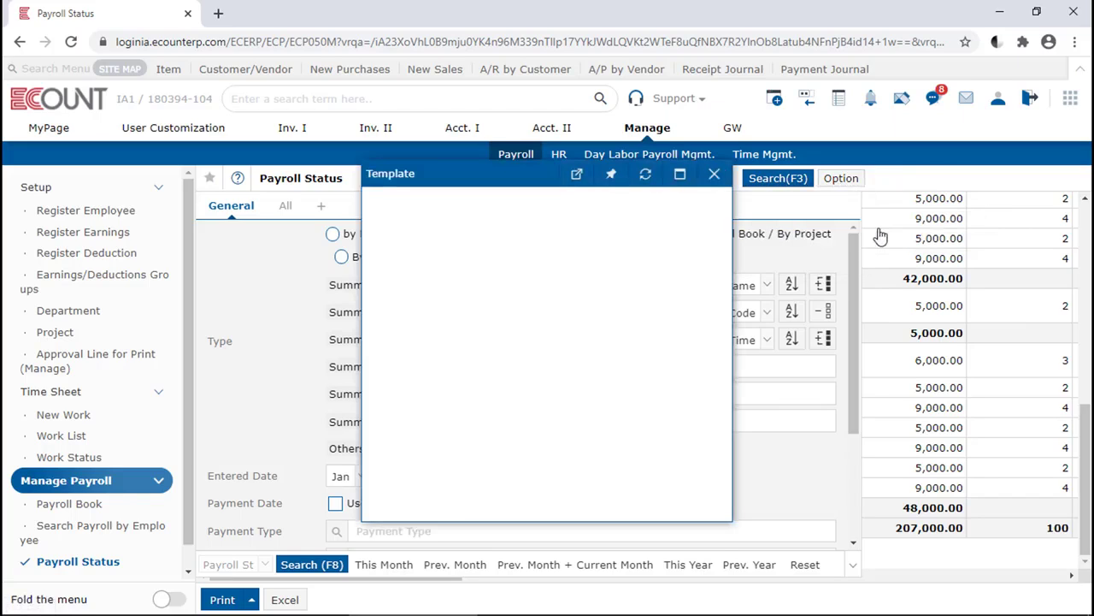
{"action": "left_click", "coordinate": [640, 299]}
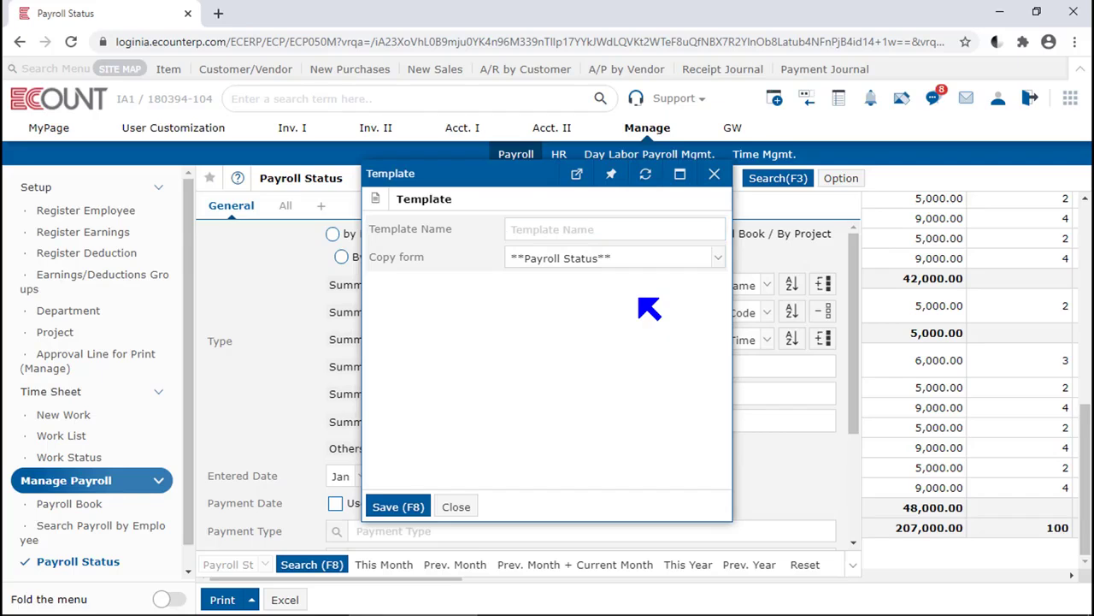
{"action": "left_click", "coordinate": [715, 173]}
{"action": "left_click", "coordinate": [765, 179]}
{"action": "scroll", "coordinate": [802, 288], "scroll_direction": "up", "scroll_amount": 10}
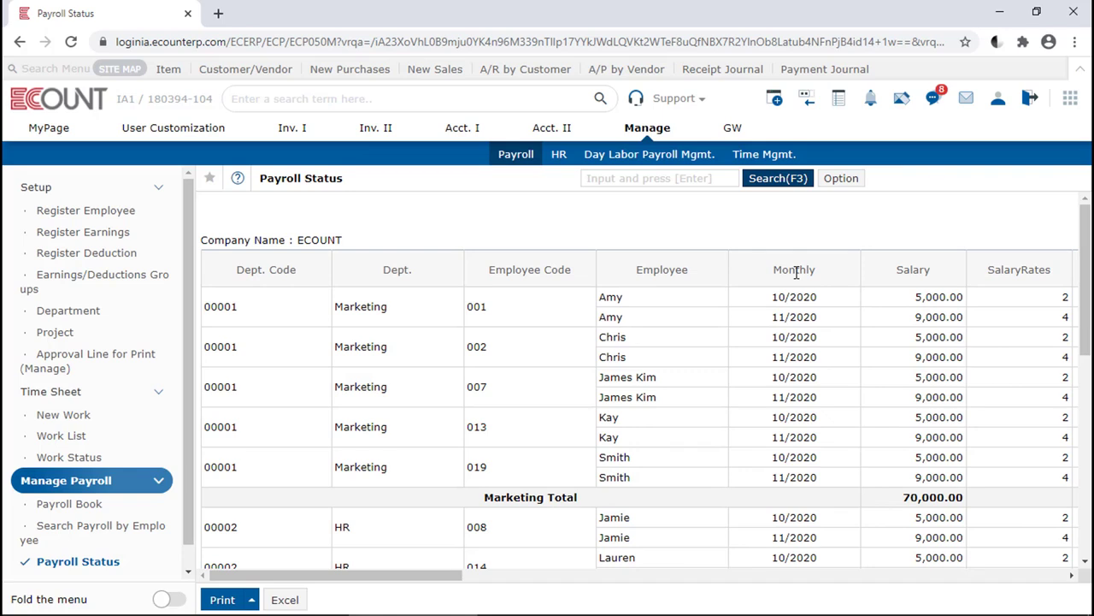
Run the Confirm Work Status report by line for Nov to Dec 2020 and examine the monthly time sheet entries and totals.
{"action": "scroll", "coordinate": [88, 527], "scroll_direction": "down", "scroll_amount": 1}
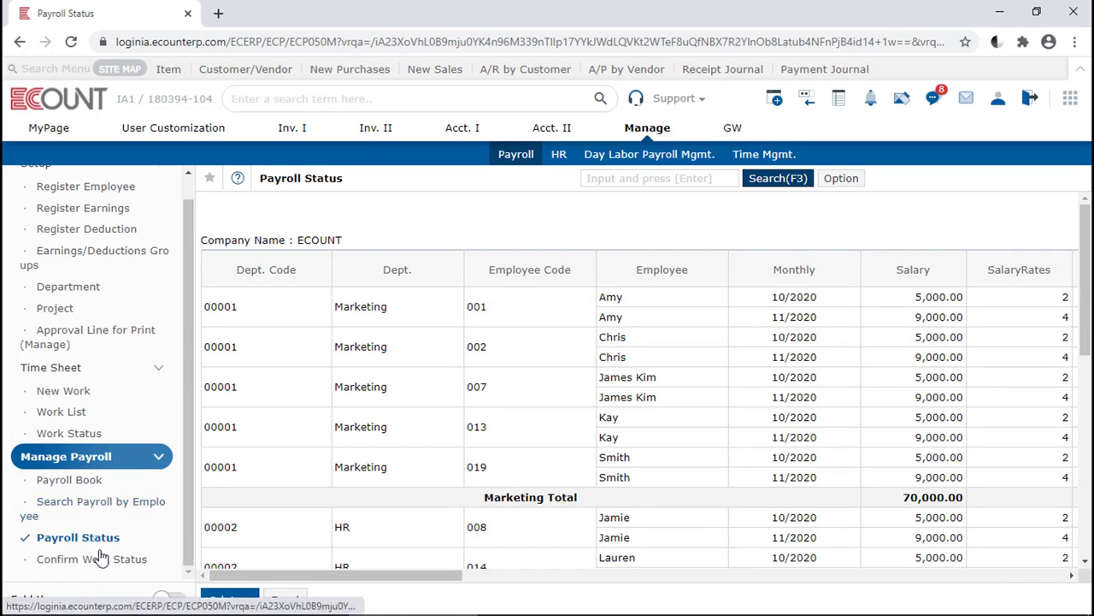
{"action": "left_click", "coordinate": [91, 559]}
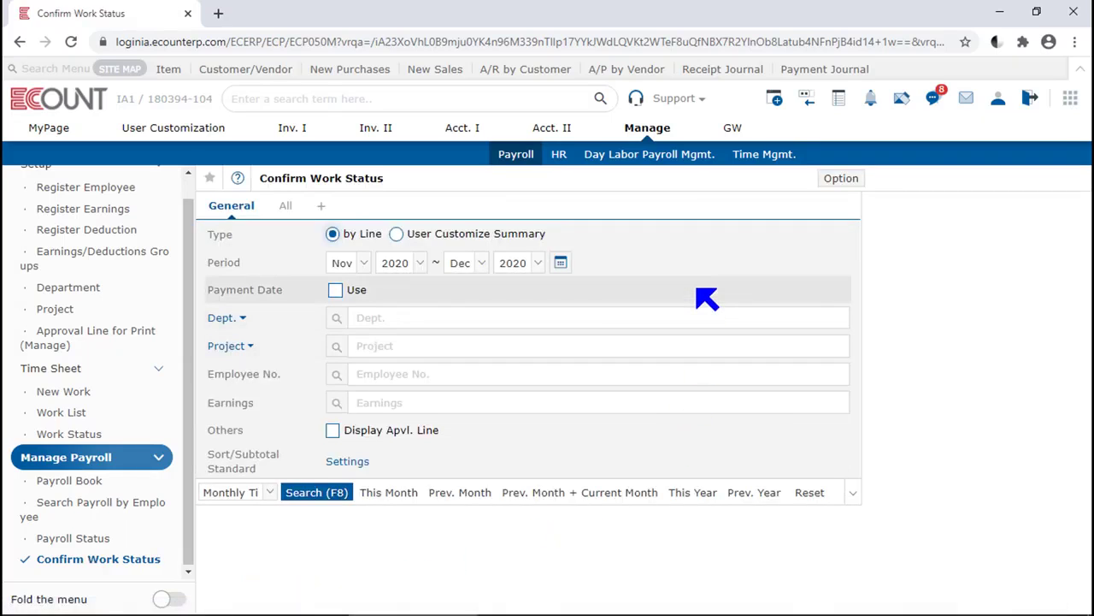
{"action": "left_click", "coordinate": [299, 493]}
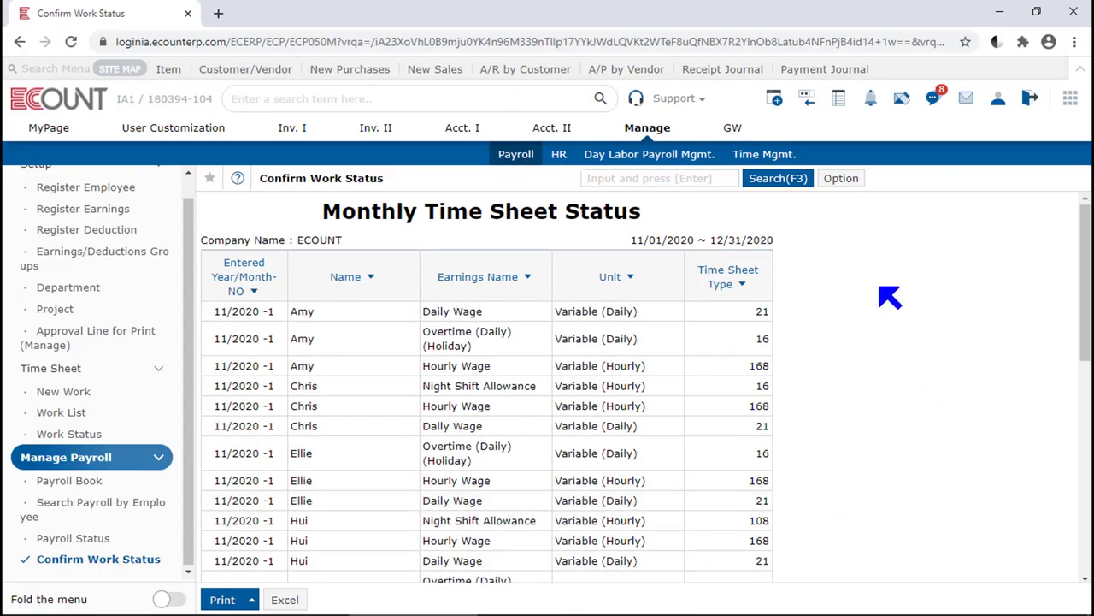
{"action": "scroll", "coordinate": [889, 297], "scroll_direction": "down", "scroll_amount": 10}
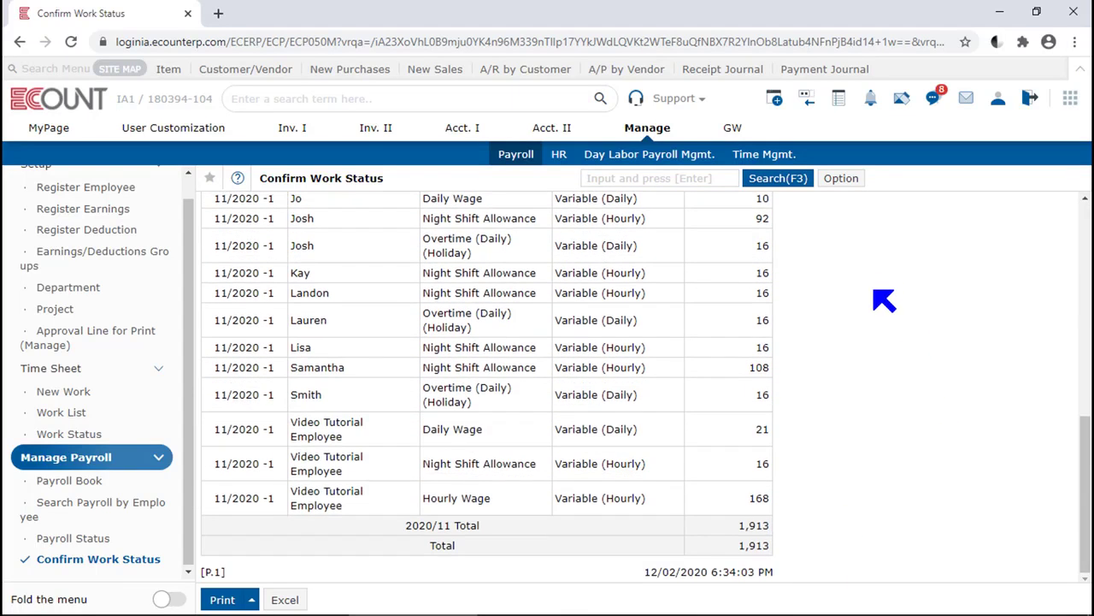
{"action": "scroll", "coordinate": [883, 299], "scroll_direction": "up", "scroll_amount": 10}
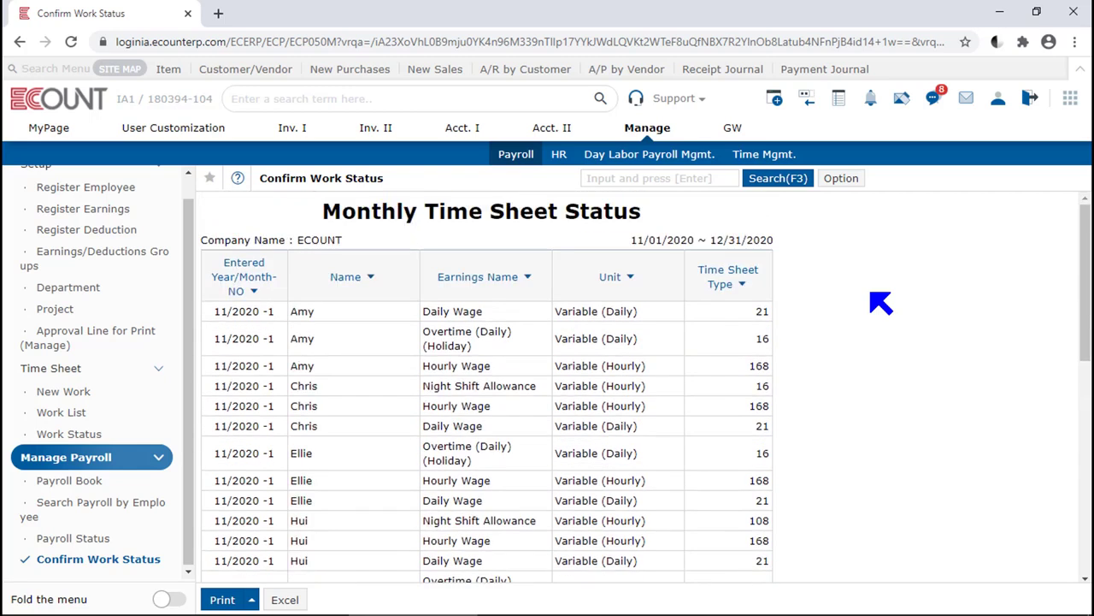
View the User Customize Summary conditions for the work status report, close the search form, and show the print options.
{"action": "left_click", "coordinate": [777, 177]}
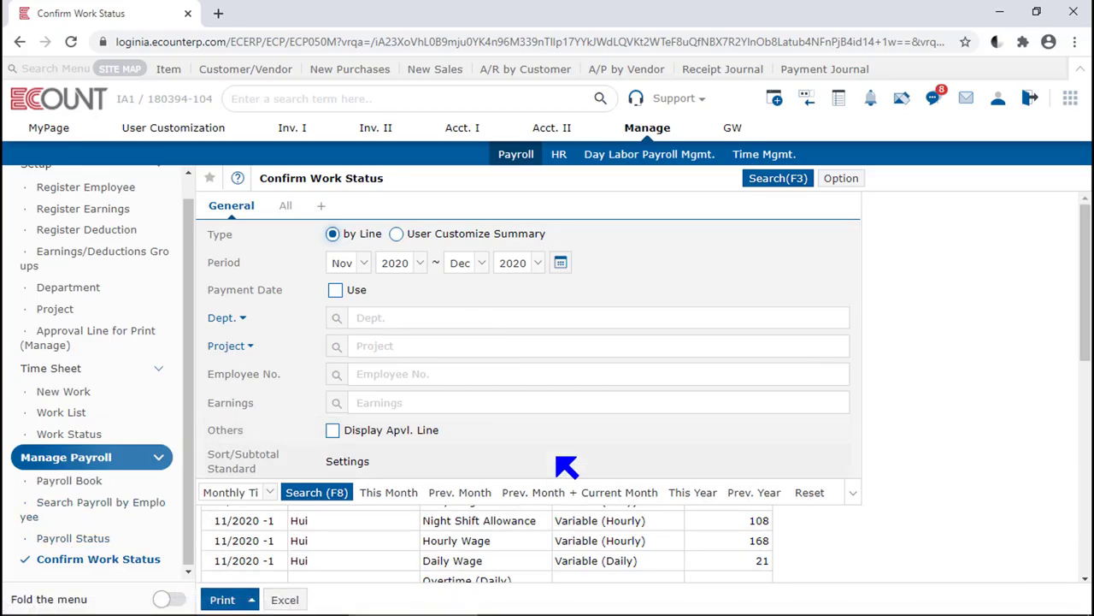
{"action": "left_click", "coordinate": [513, 235]}
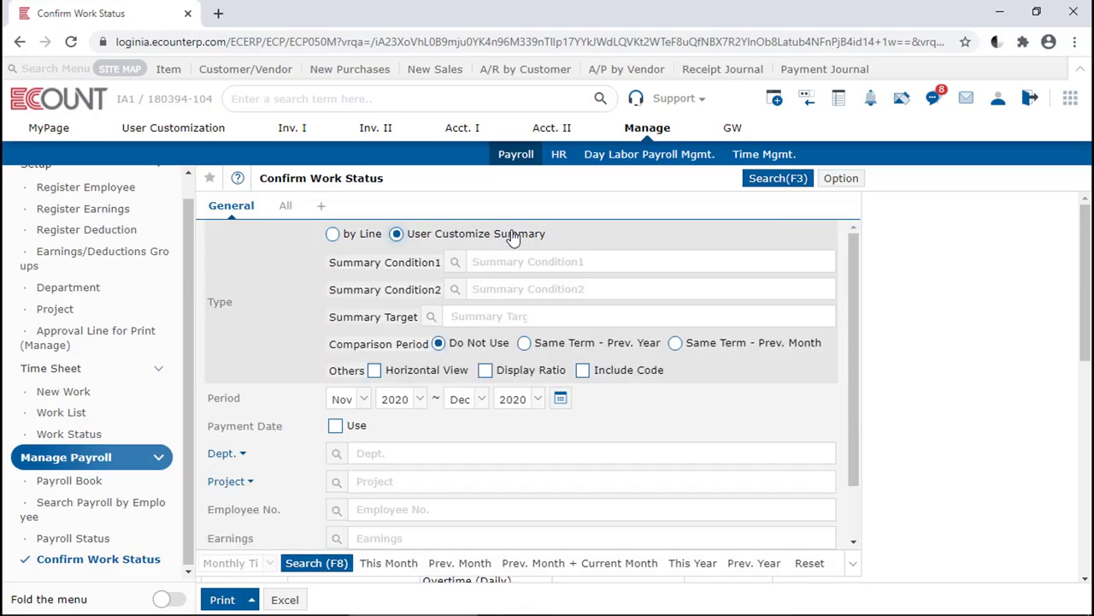
{"action": "left_click", "coordinate": [768, 183]}
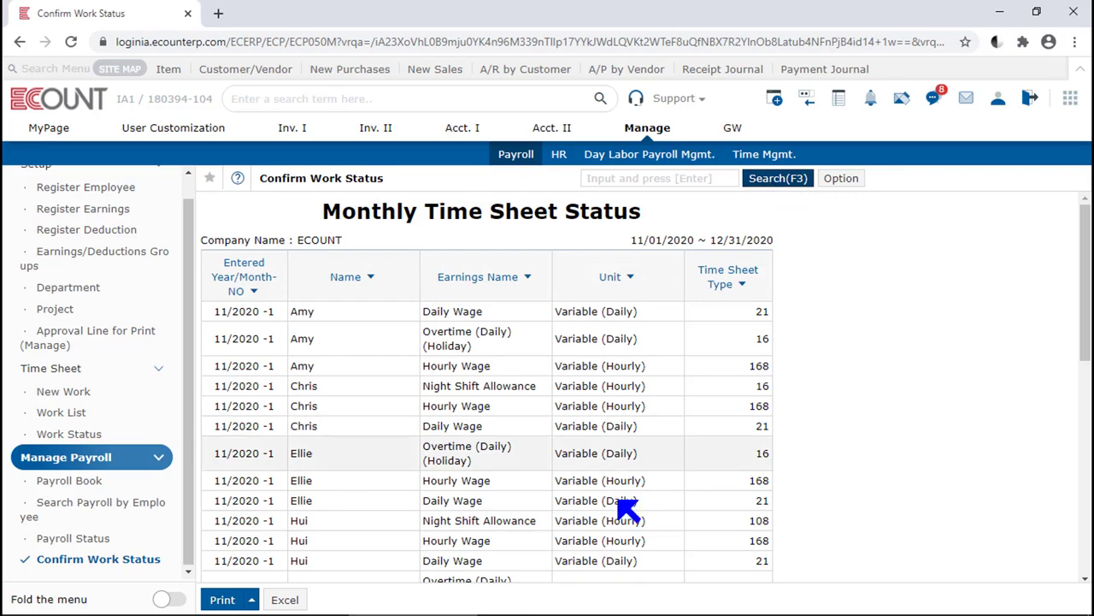
{"action": "mouse_move", "coordinate": [220, 604]}
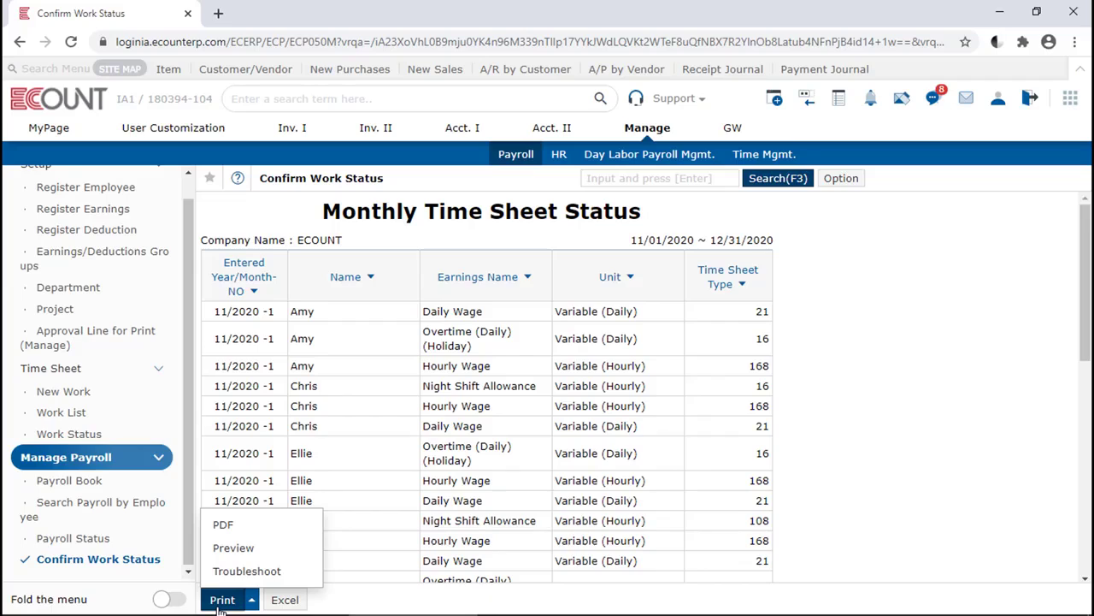